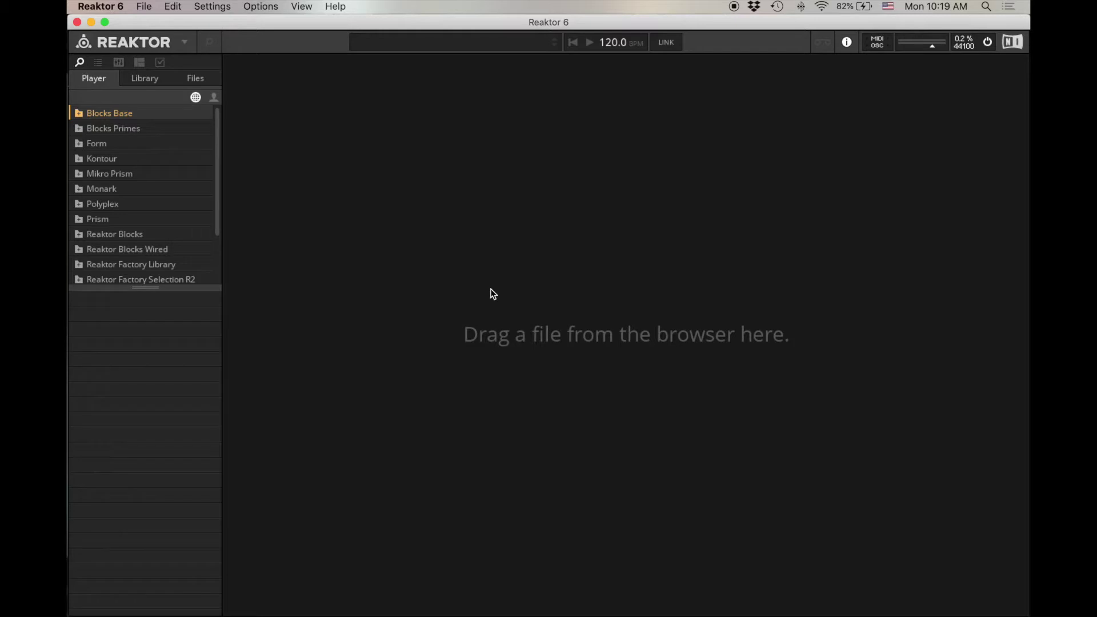
Create a blank ensemble, New.ens, containing only the default In 1–2 and Out 1–2 ports.
key("super+n")
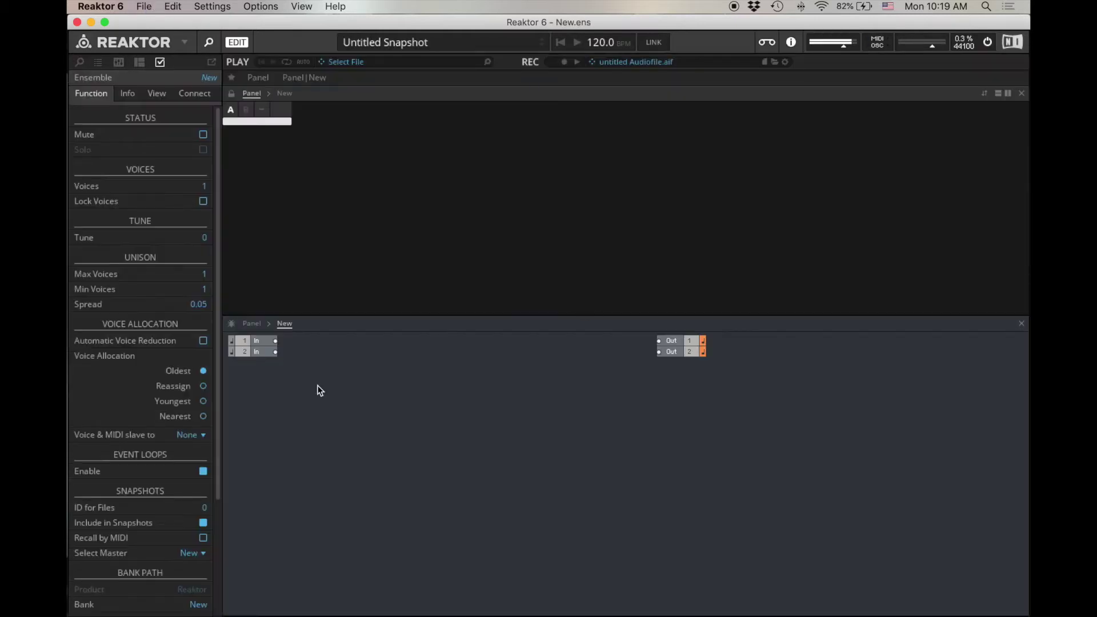
Delete the default In modules and insert NotePitch and Gate MIDI inputs, Gate below NotePitch.
left_click_drag(306, 391, 256, 341)
key("Delete")
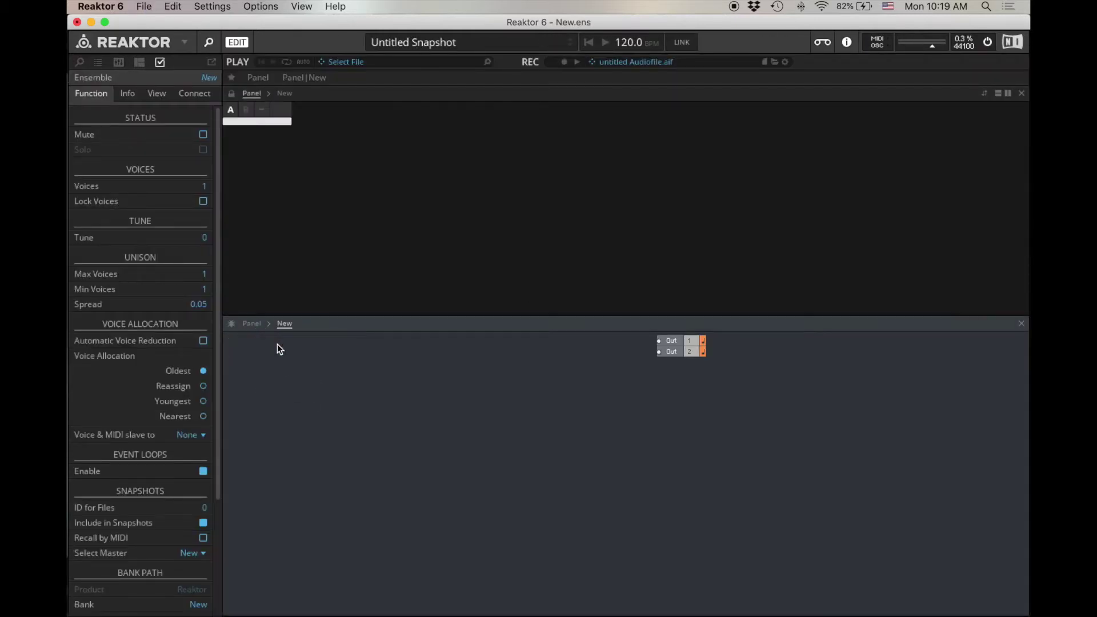
right_click(397, 380)
left_click(371, 376)
double_click(372, 375)
type("note")
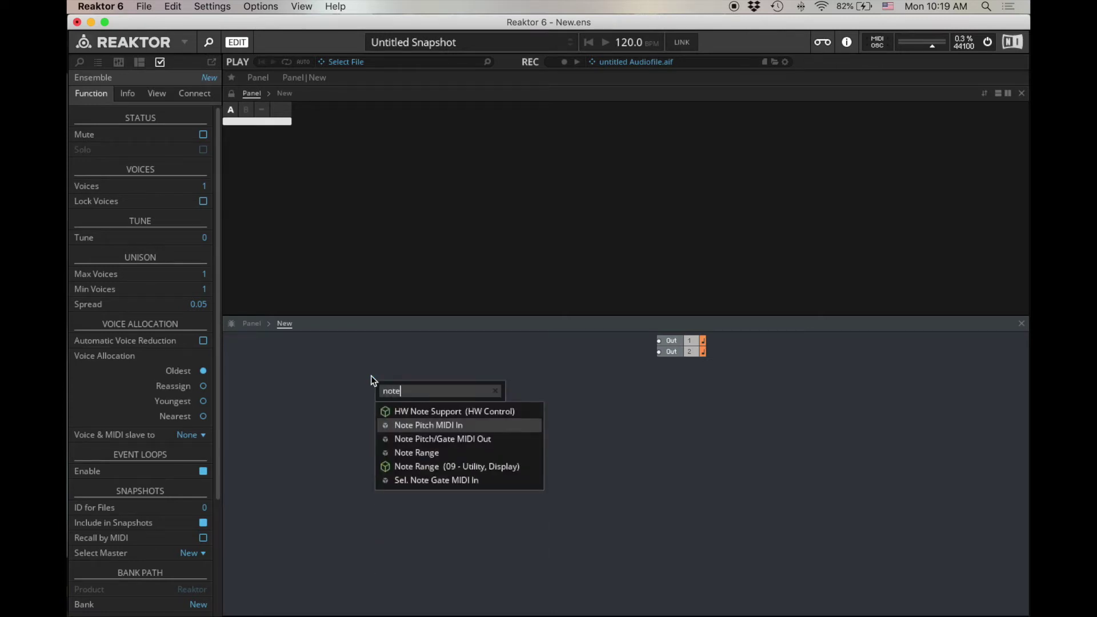
key("Return")
key("Return")
type("gate")
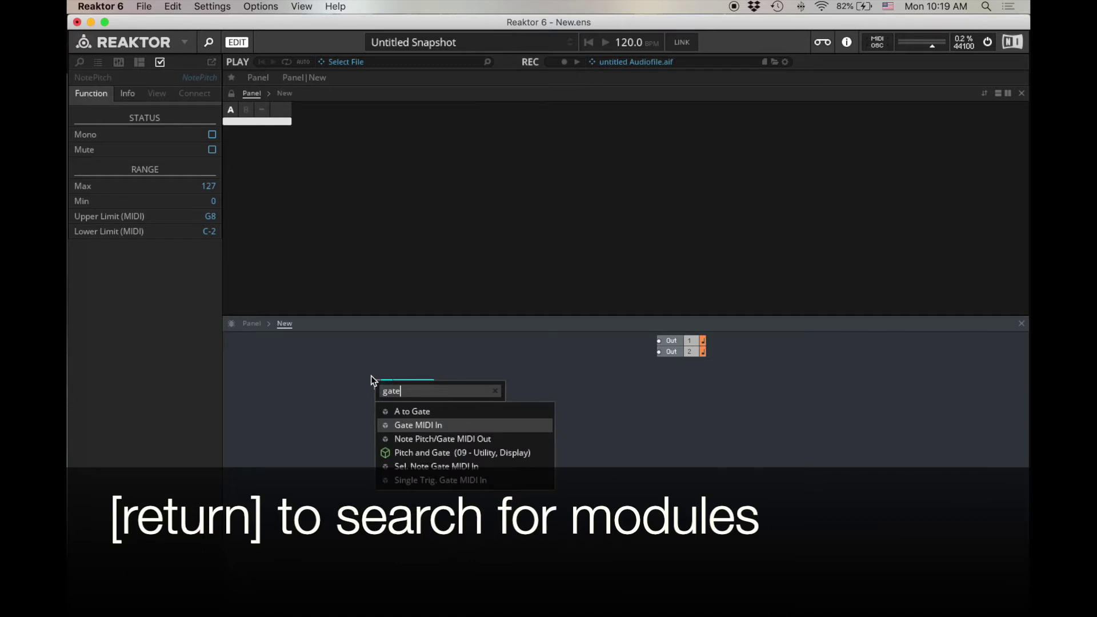
key("Return")
left_click_drag(403, 399, 404, 410)
left_click(535, 428)
key("Return")
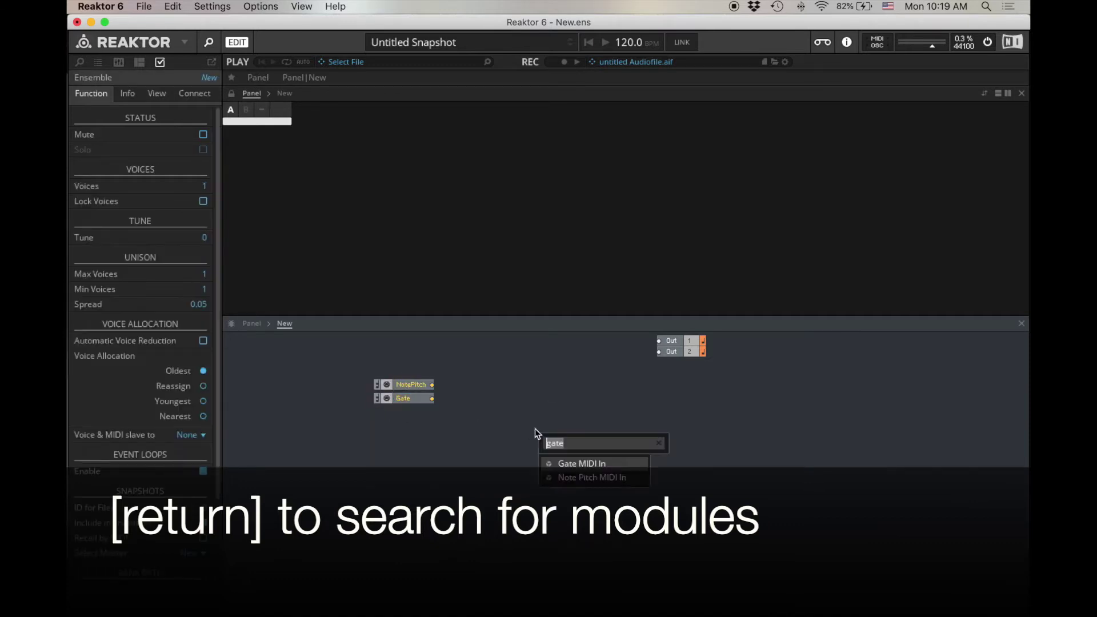
Add a Pulse Oscillator and a Ladder Filter beside the MIDI inputs.
type("pu")
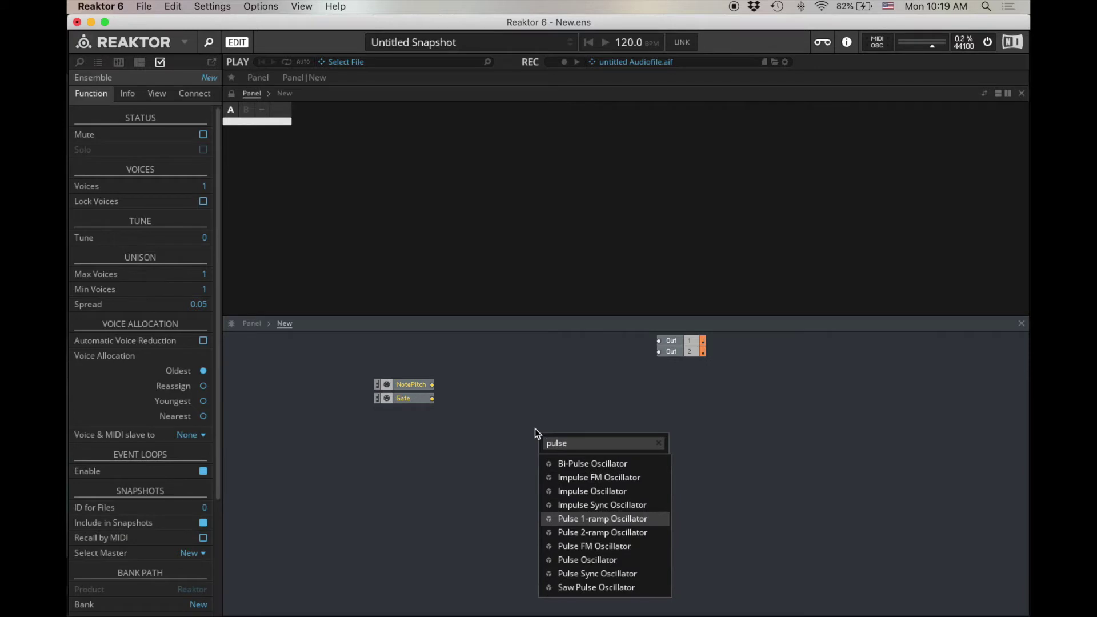
type("lse")
key("Down")
key("Down")
key("Down")
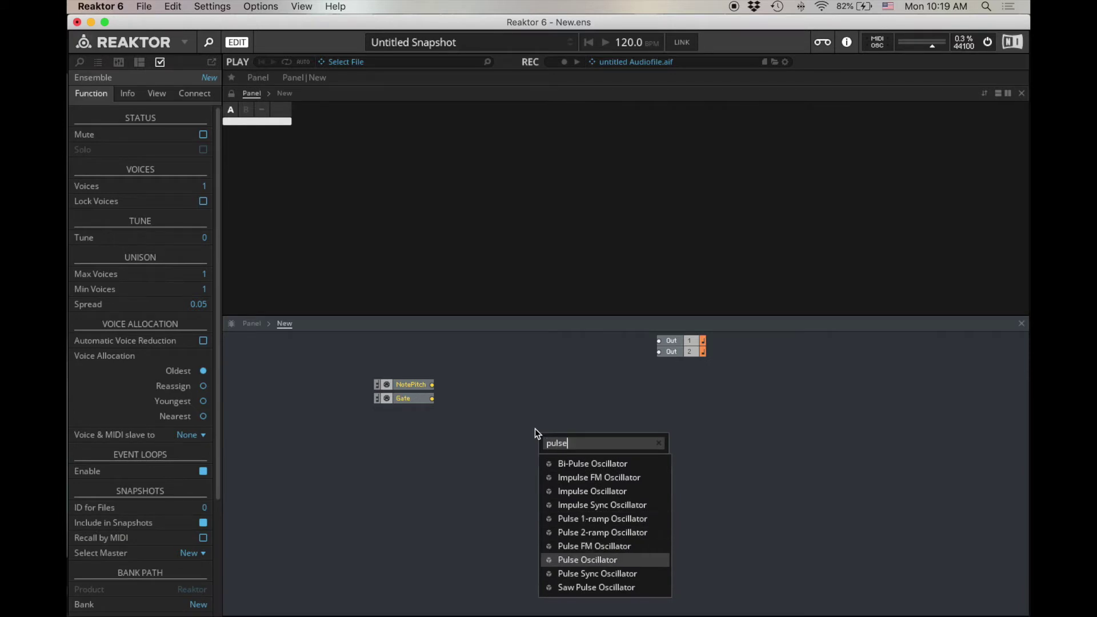
key("Return")
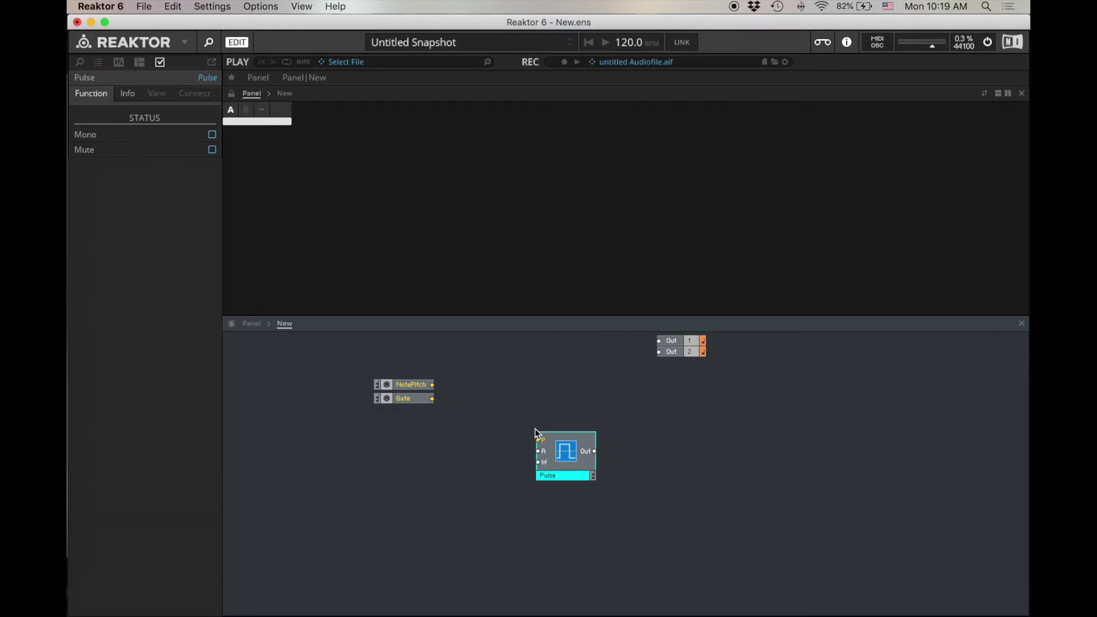
left_click_drag(570, 446, 498, 396)
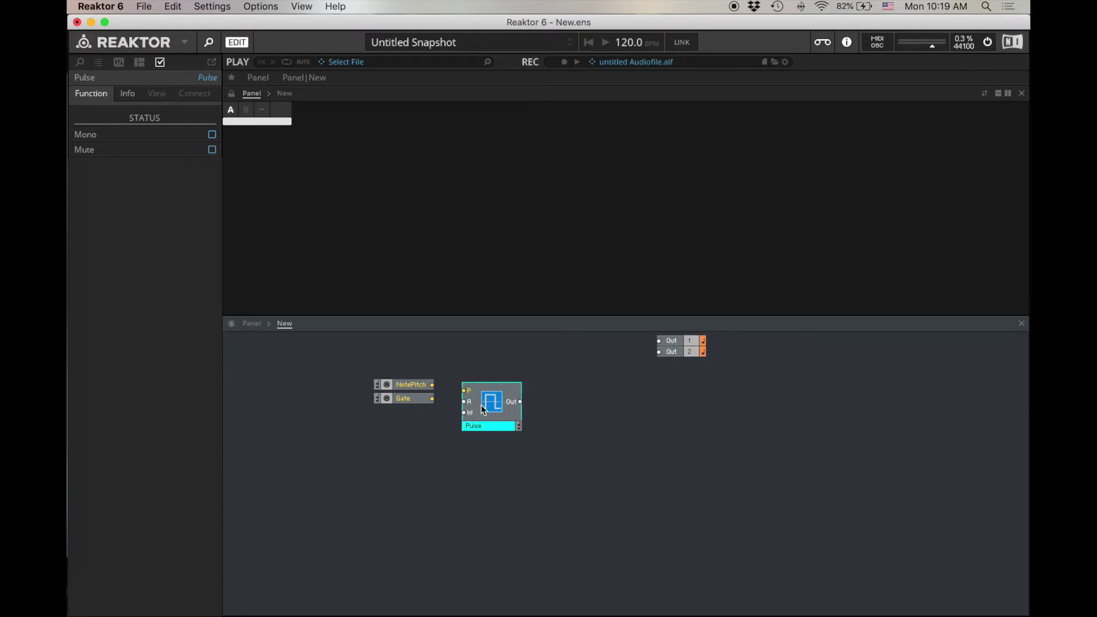
left_click(607, 464)
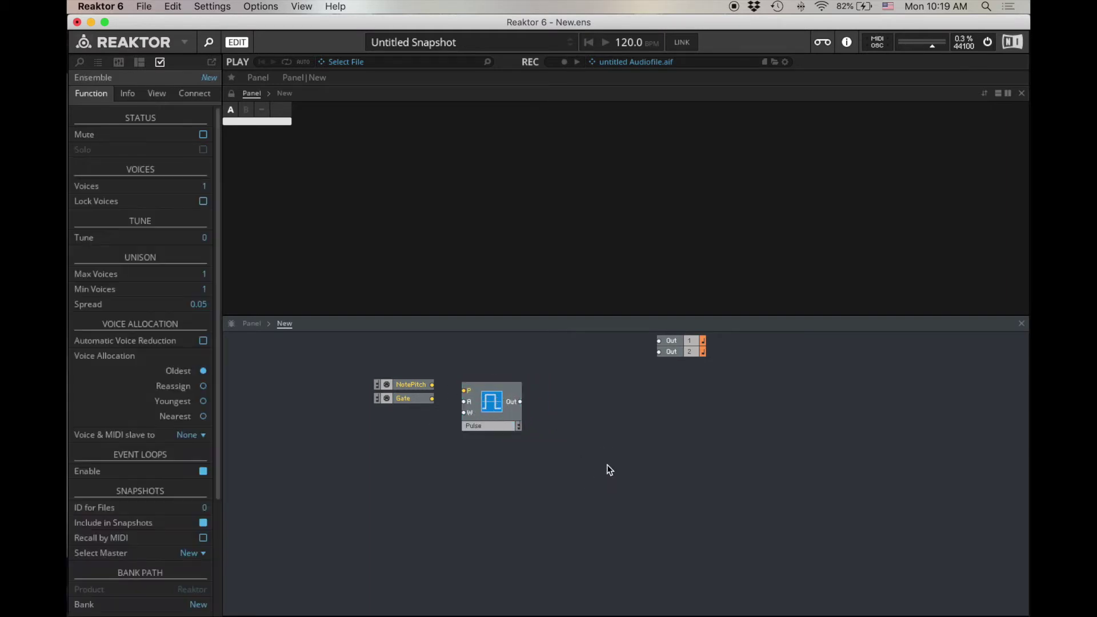
double_click(607, 464)
type("ladd")
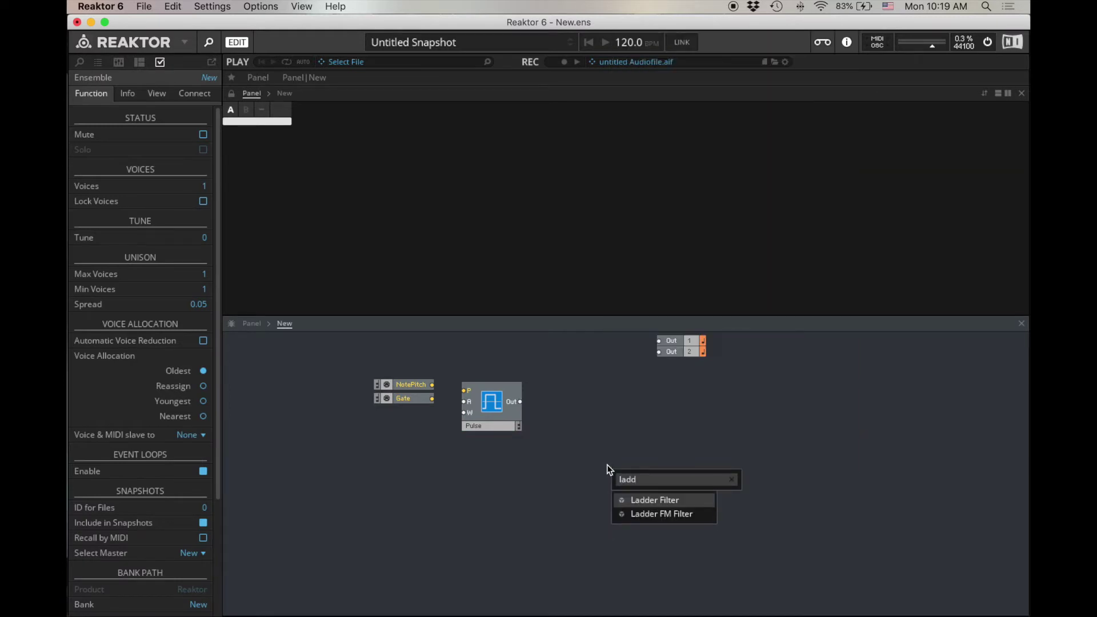
key("Return")
left_click_drag(641, 479, 596, 404)
Wire NotePitch to Pulse pitch, Pulse into the filter input, and LP4 to the outputs.
mouse_move(703, 384)
left_mouse_down()
mouse_move(666, 341)
mouse_move(701, 402)
left_mouse_up()
left_click_drag(622, 432, 694, 412)
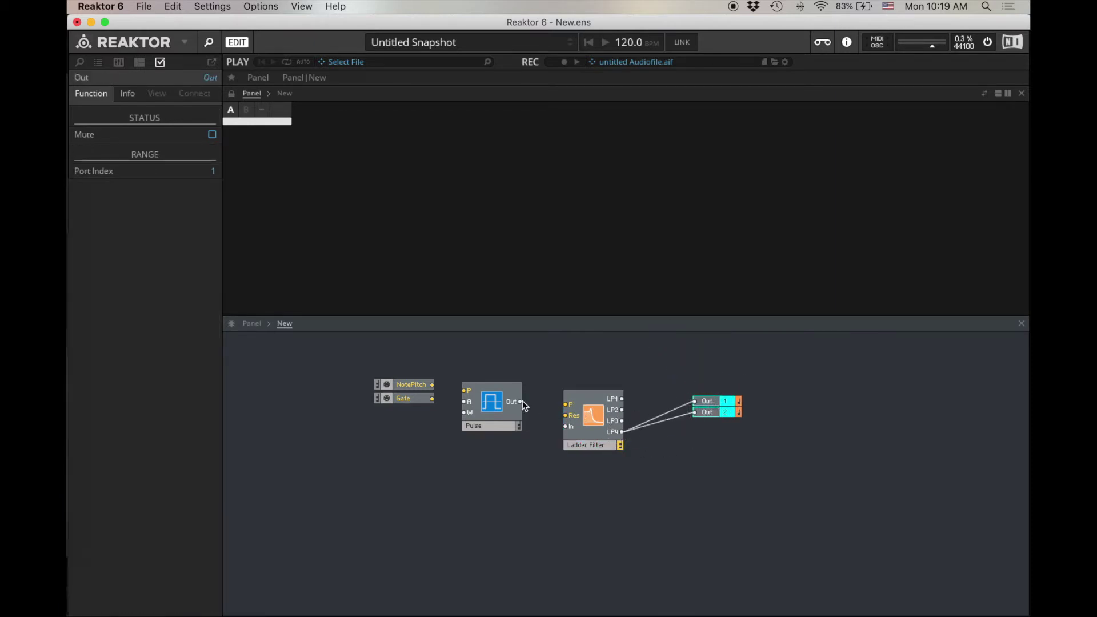
left_click_drag(521, 402, 565, 426)
left_click_drag(432, 384, 463, 402)
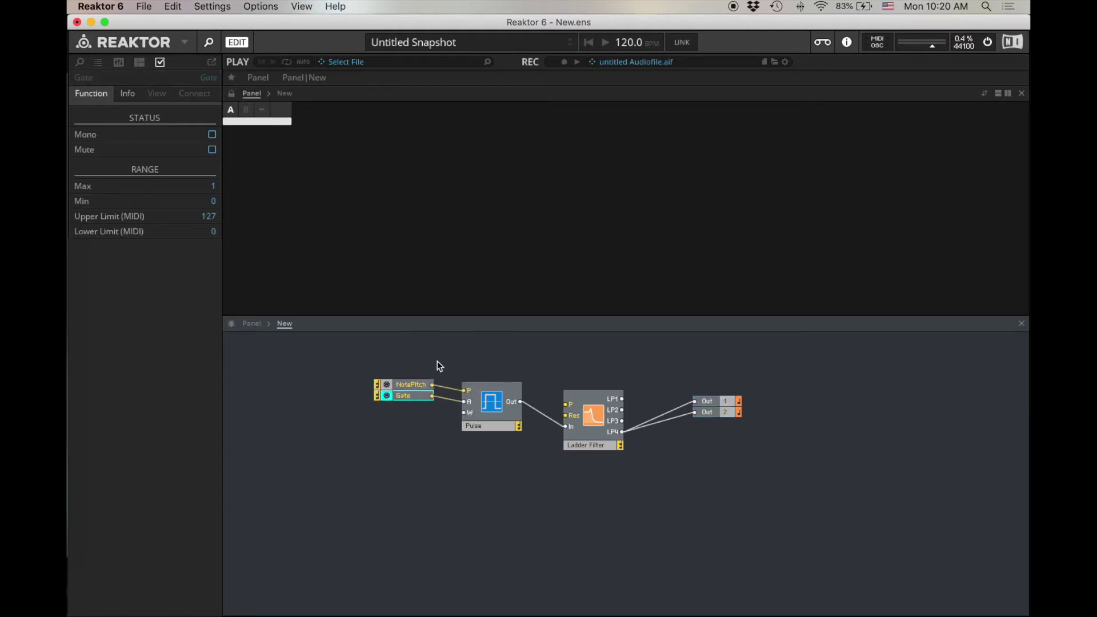
left_click_drag(406, 371, 428, 433)
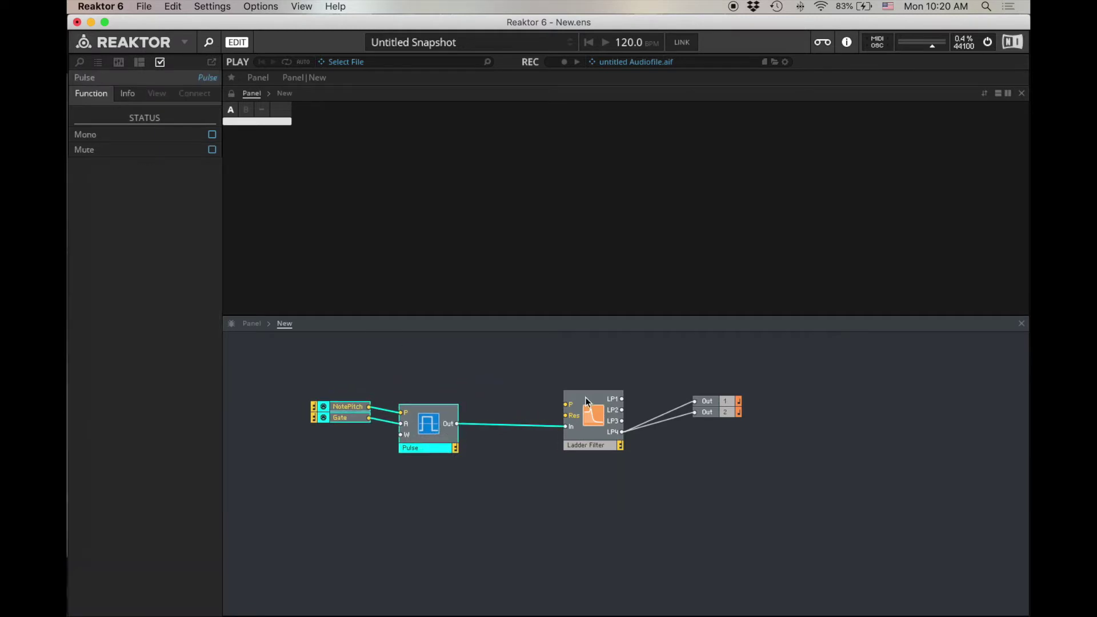
Create P Cutoff and Res knobs for the Ladder Filter, placing Res beside P Cutoff on the panel.
right_click(572, 404)
left_click(577, 403)
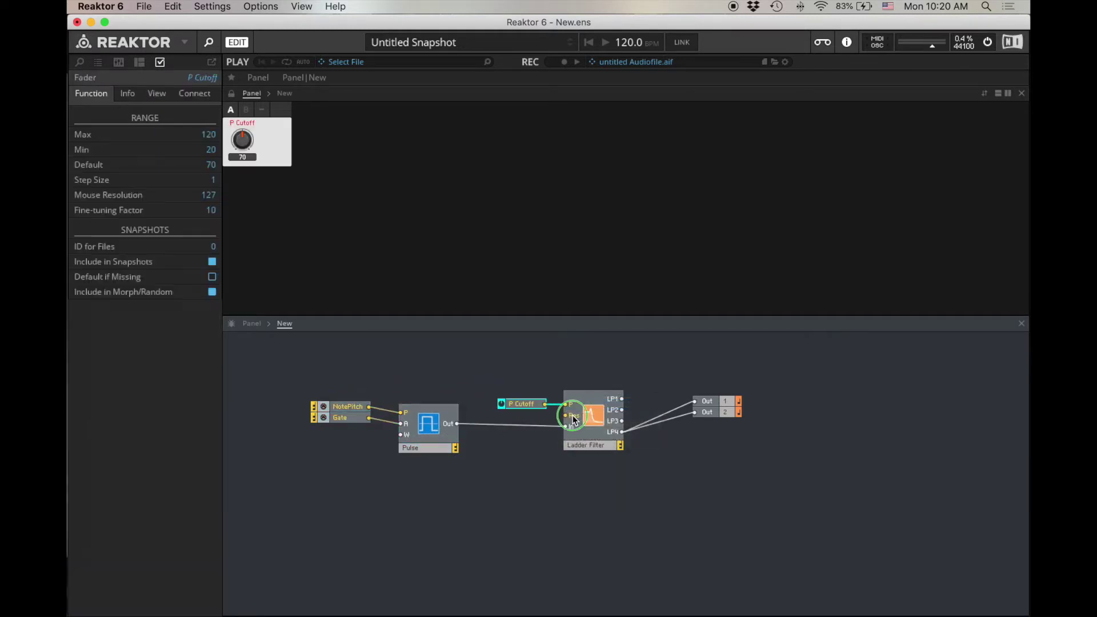
right_click(573, 417)
left_click(577, 416)
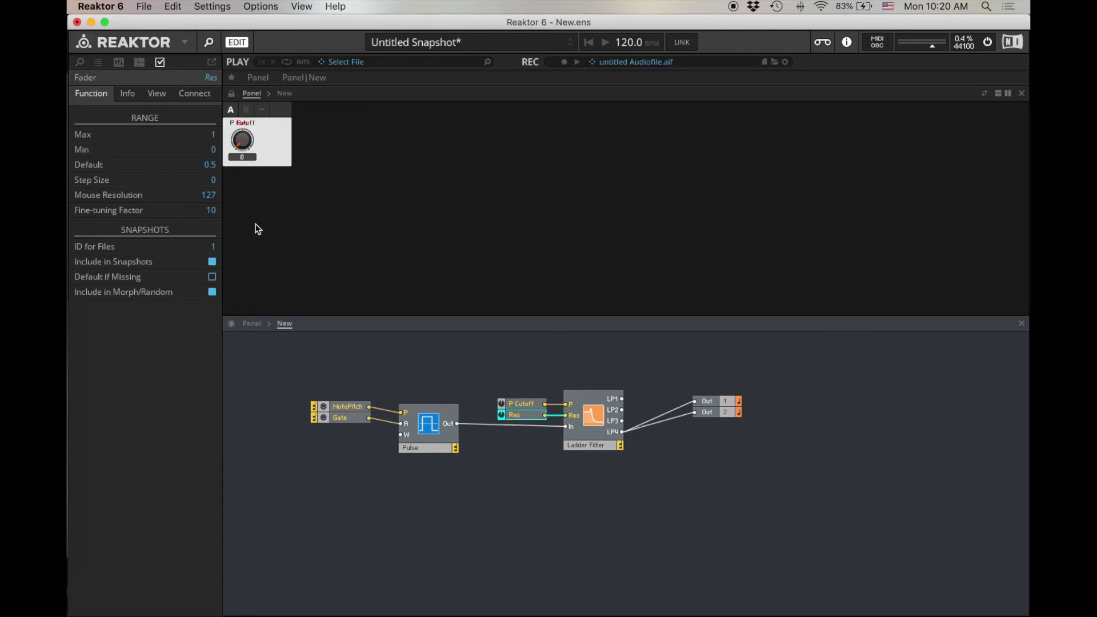
left_click(232, 94)
left_click_drag(242, 126, 276, 127)
left_click(447, 392)
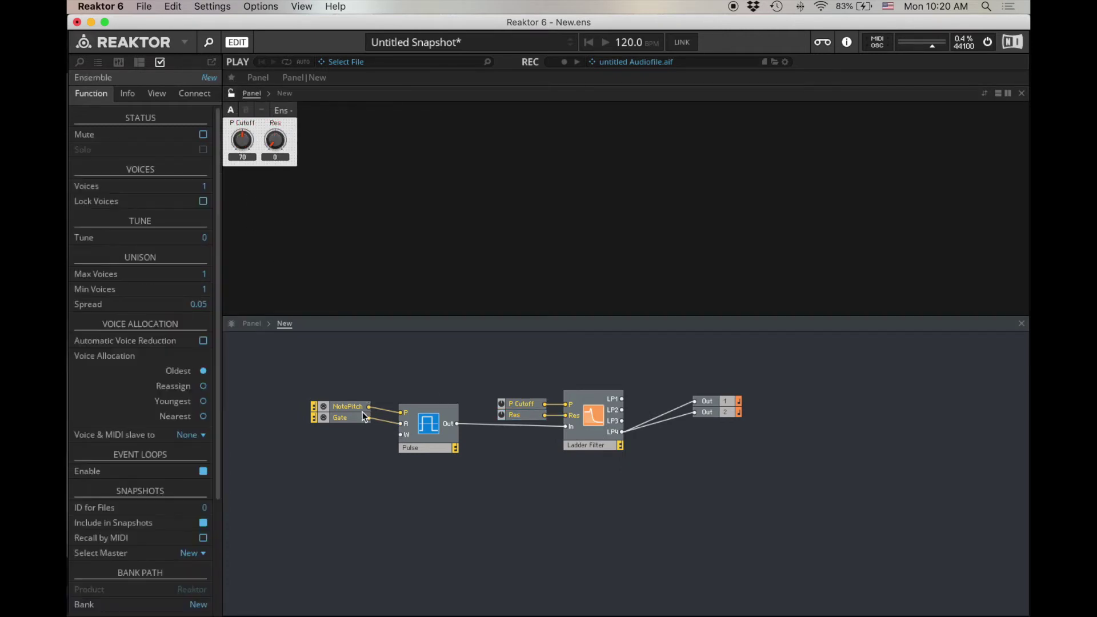
Move the Gate module lower and NotePitch up to make room.
left_click_drag(351, 417, 321, 382)
left_click(324, 402)
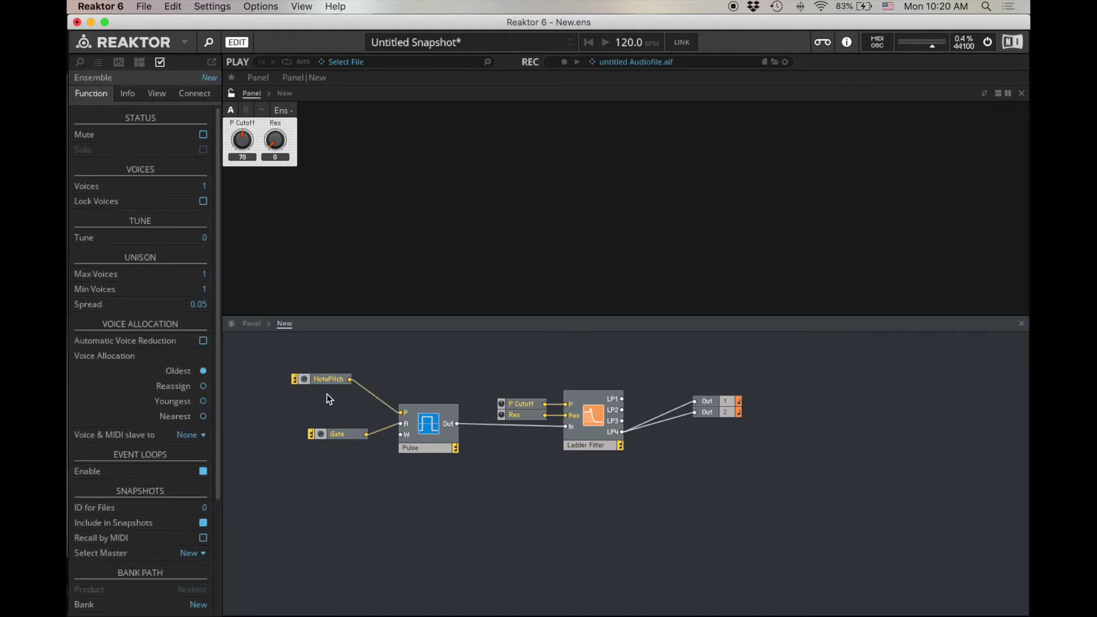
double_click(329, 399)
Insert a Pitchbend MIDI In module and place it just under NotePitch.
type("pitch")
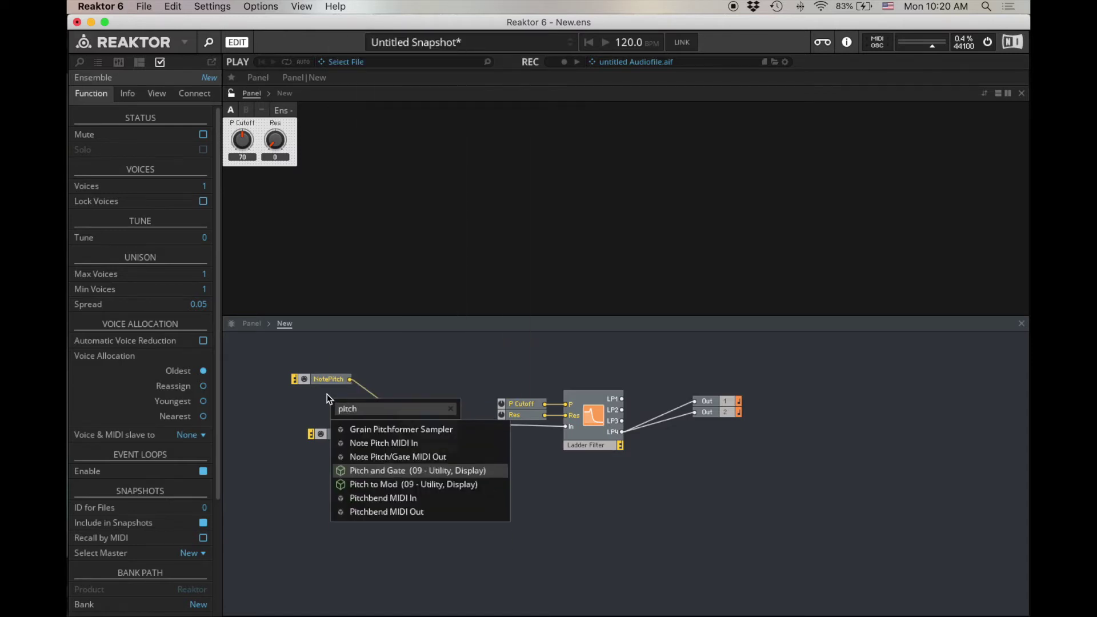
key("Down")
key("Down")
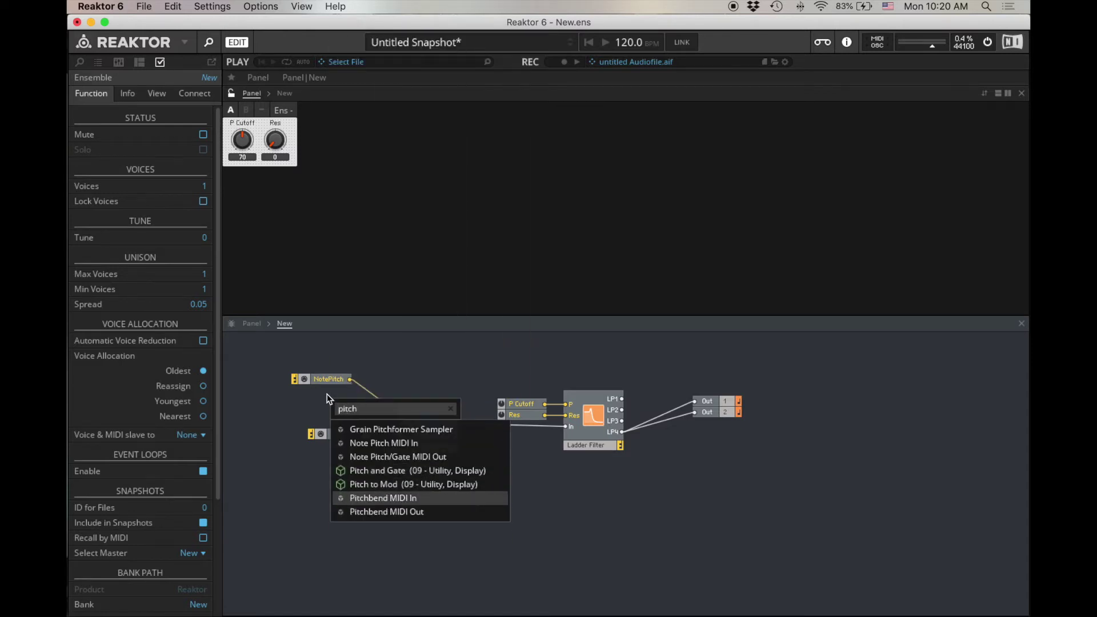
key("Return")
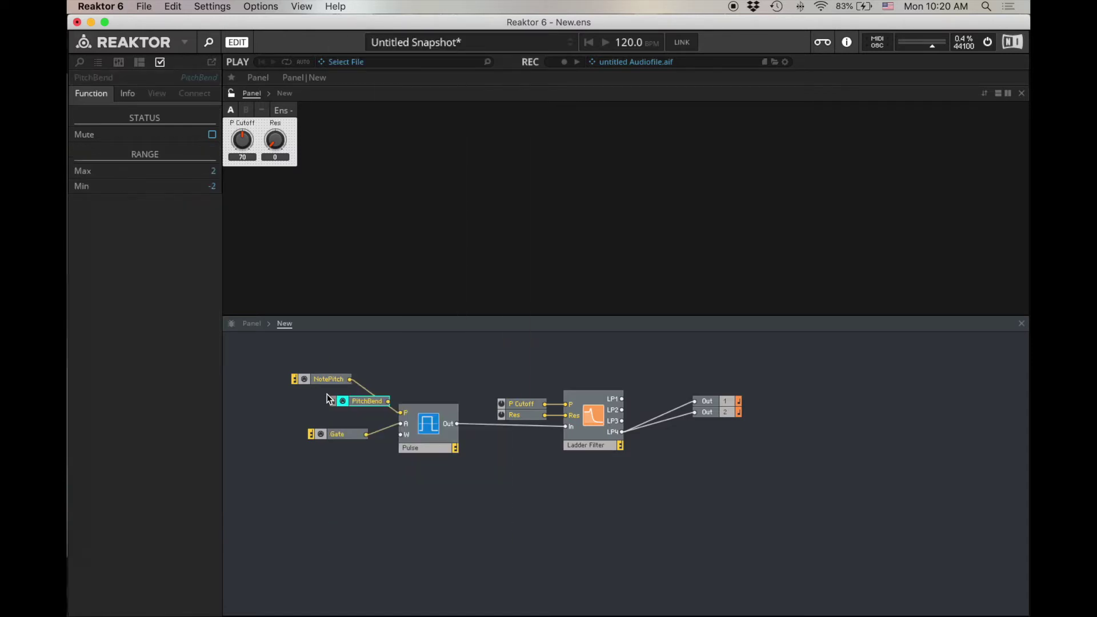
right_click(336, 344)
mouse_move(555, 371)
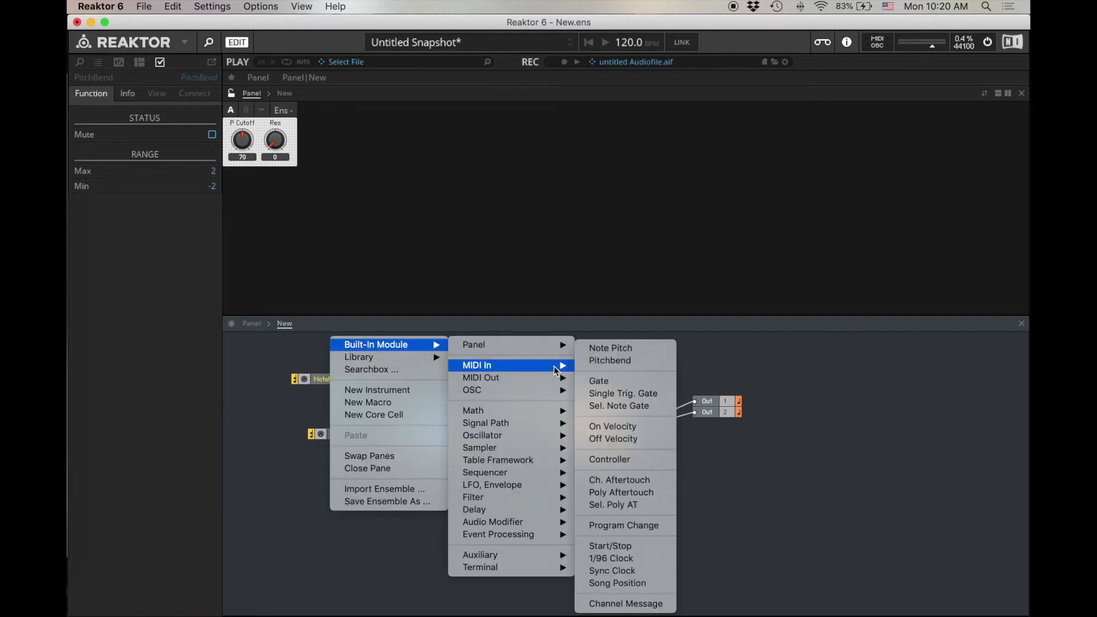
left_click(588, 363)
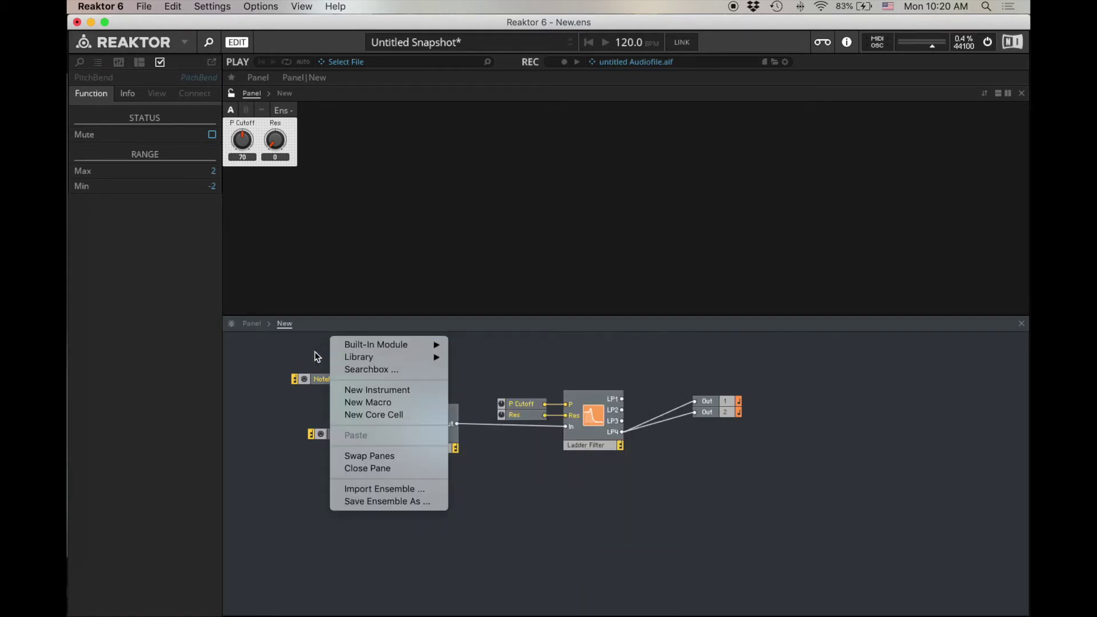
left_click_drag(359, 401, 321, 397)
left_click(402, 393)
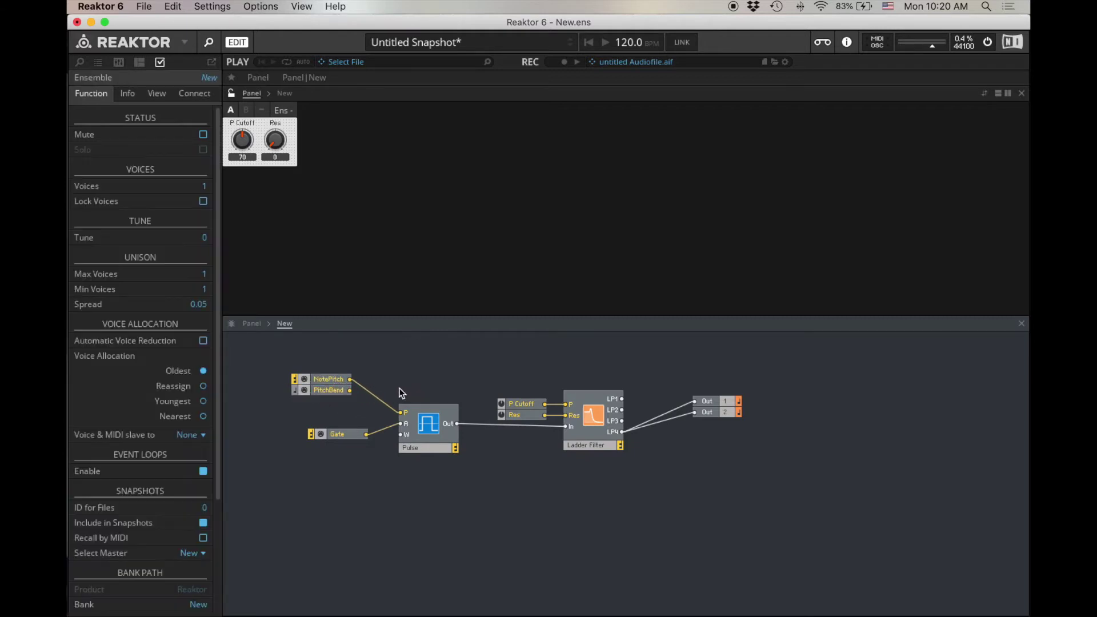
Replace the NotePitch-to-Pulse cable with an Add module summing NotePitch and PitchBend into Pulse P.
key("Delete")
double_click(373, 394)
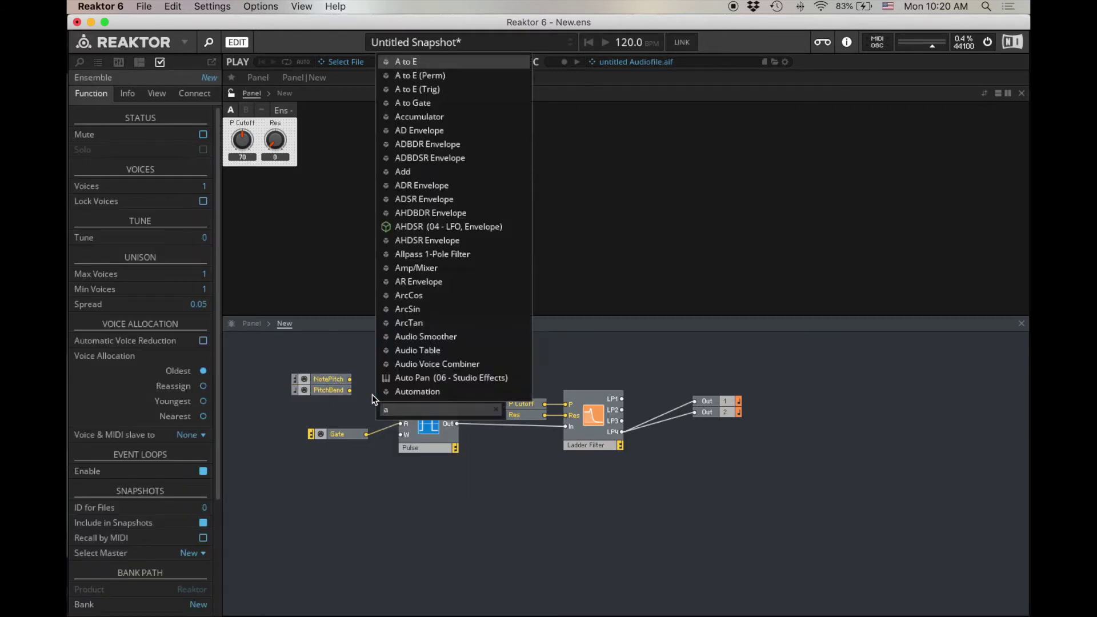
type("add")
key("Return")
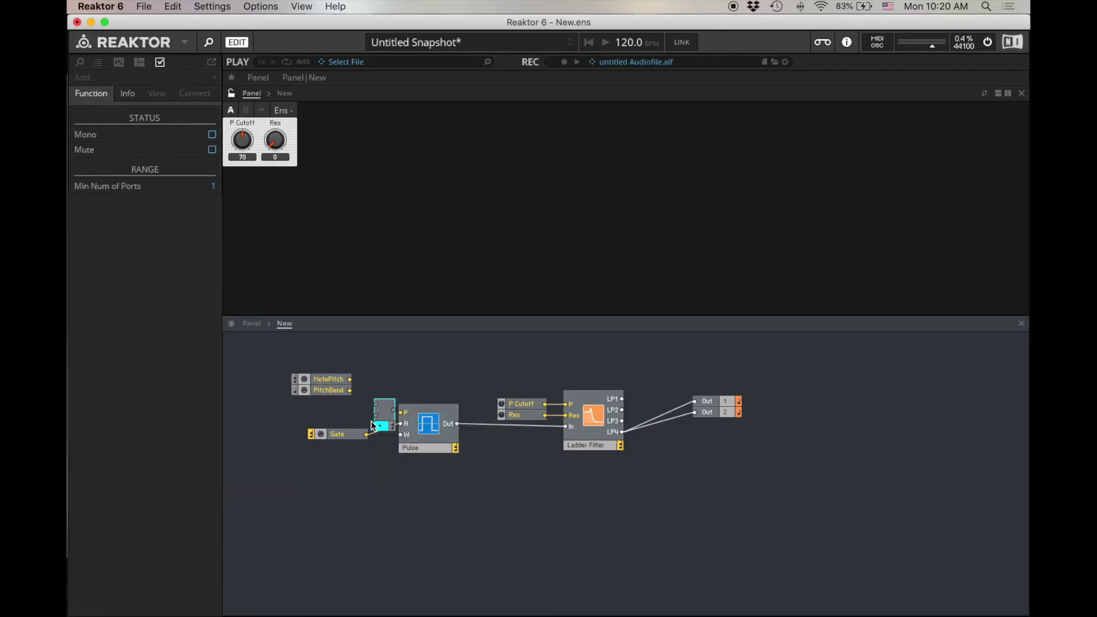
mouse_move(381, 410)
left_mouse_down()
mouse_move(357, 391)
mouse_move(366, 382)
mouse_move(349, 379)
mouse_move(401, 412)
left_mouse_up()
left_click(440, 378)
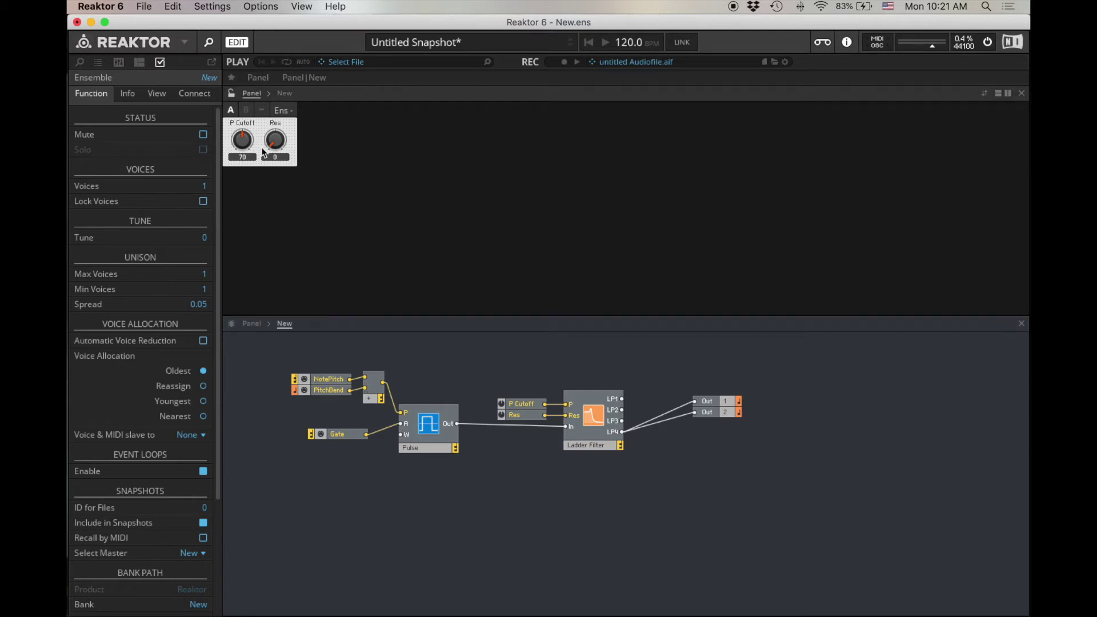
Raise P Cutoff from 70 to 95 and reposition the NotePitch, PitchBend and Add modules.
left_click_drag(249, 142, 250, 128)
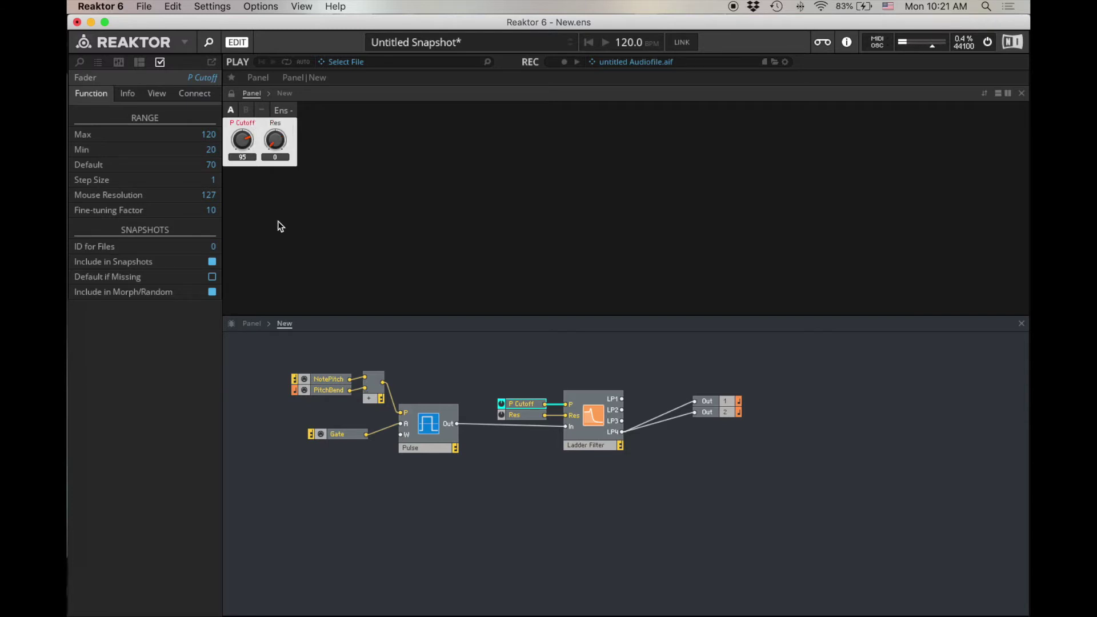
left_click(257, 387)
left_click(314, 389)
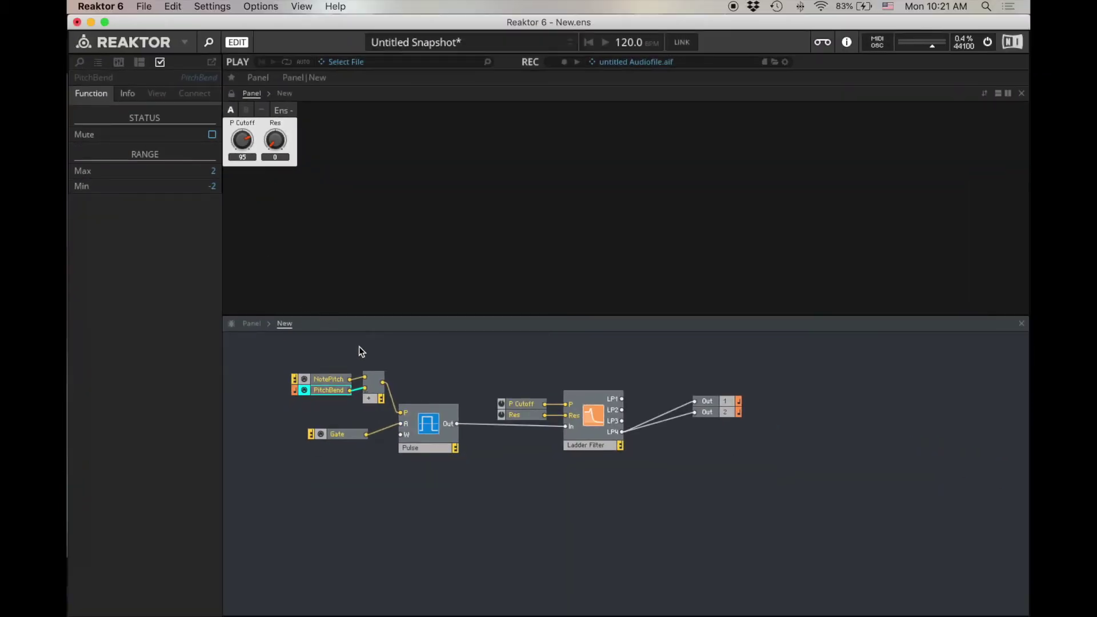
left_click(332, 394)
left_click(334, 389)
left_click_drag(334, 389, 386, 409)
left_click(308, 364)
left_click_drag(374, 402, 353, 418)
left_click(361, 376)
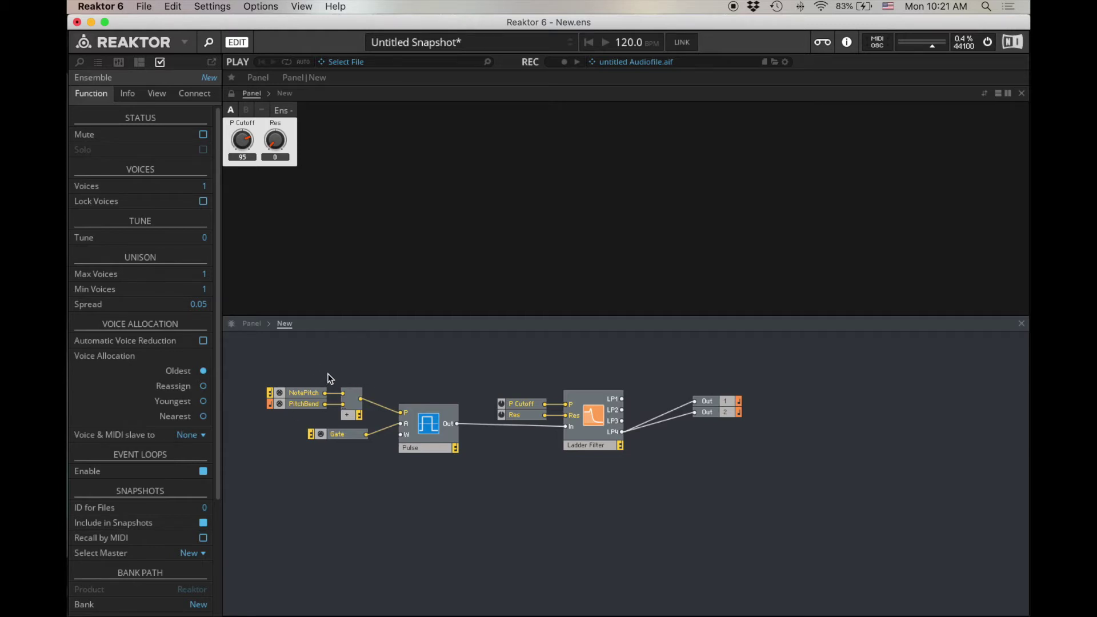
Remove the Add module along with its wires.
left_click(310, 408)
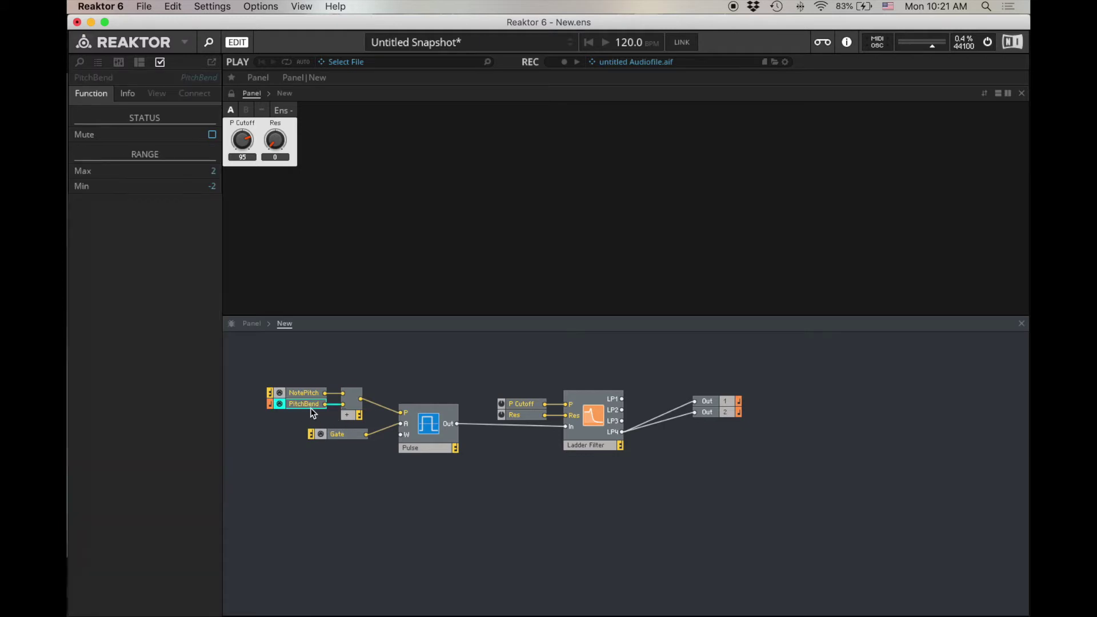
left_click(351, 372)
left_click(349, 416)
left_click(350, 374)
key("ctrl+z")
key("ctrl+z")
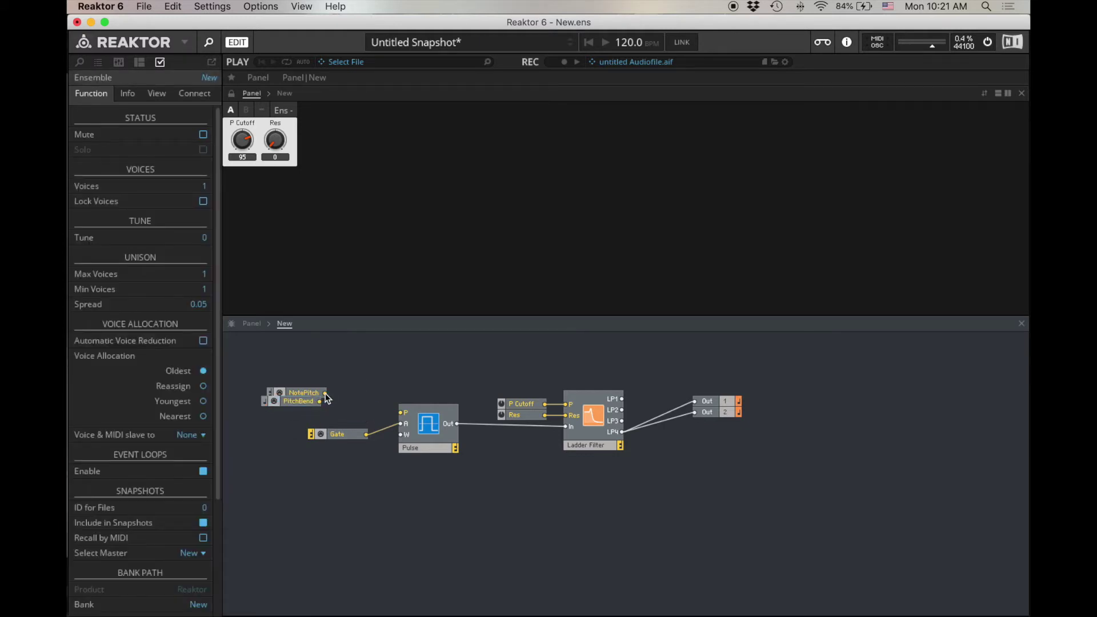
Wire NotePitch straight to Pulse P and feed PitchBend into a Multiply with a 0.25 constant.
left_click_drag(322, 395, 400, 412)
left_click_drag(295, 402, 296, 504)
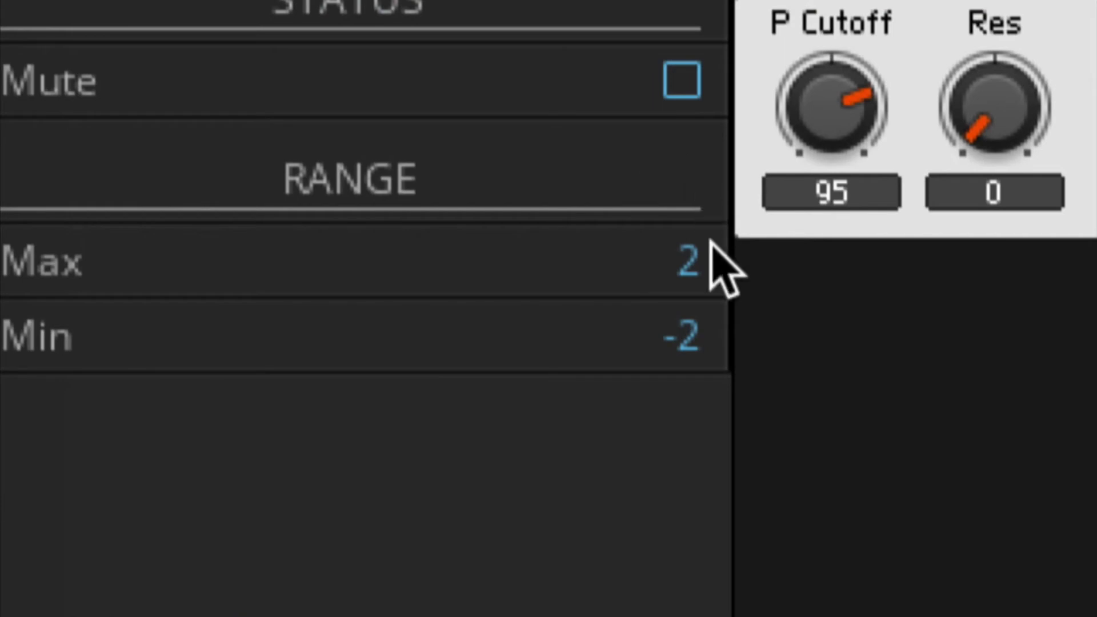
double_click(697, 337)
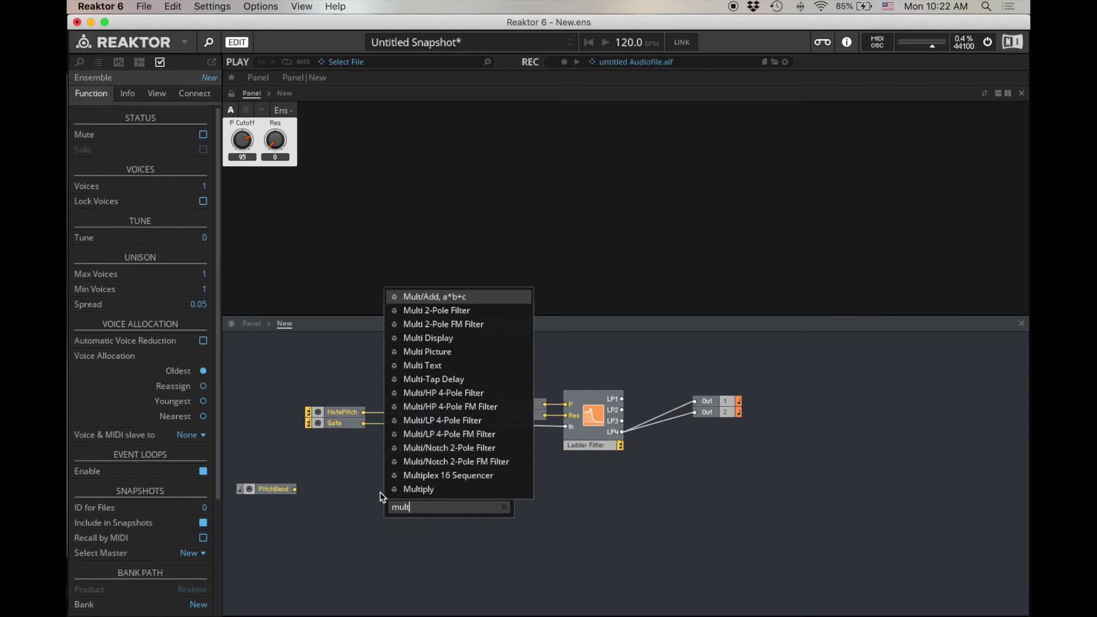
type("iply")
key("Return")
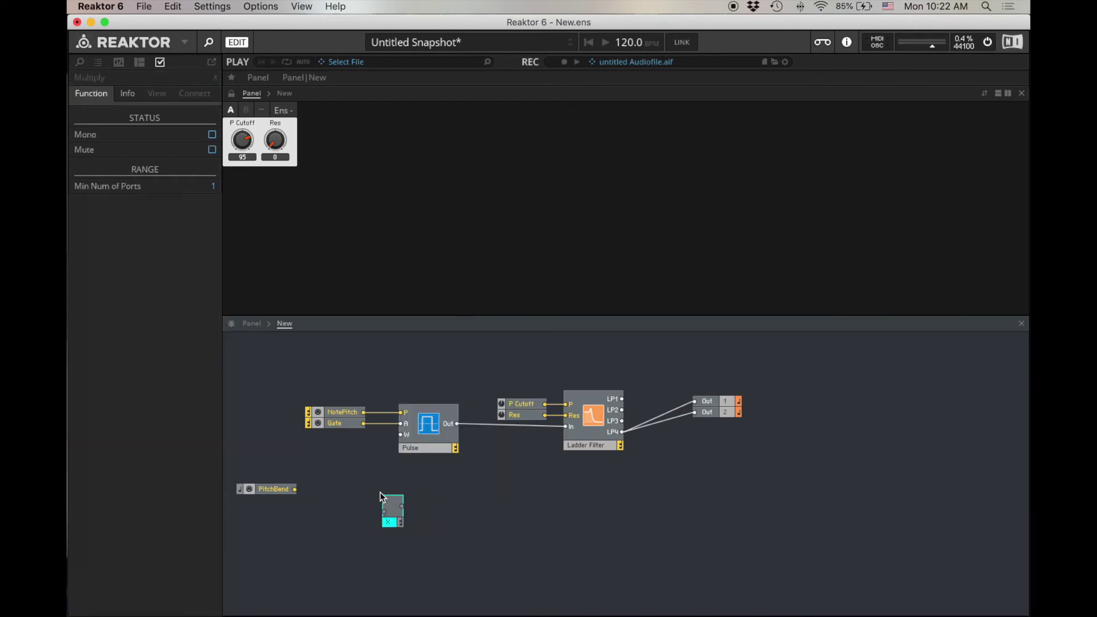
left_click_drag(296, 490, 346, 513)
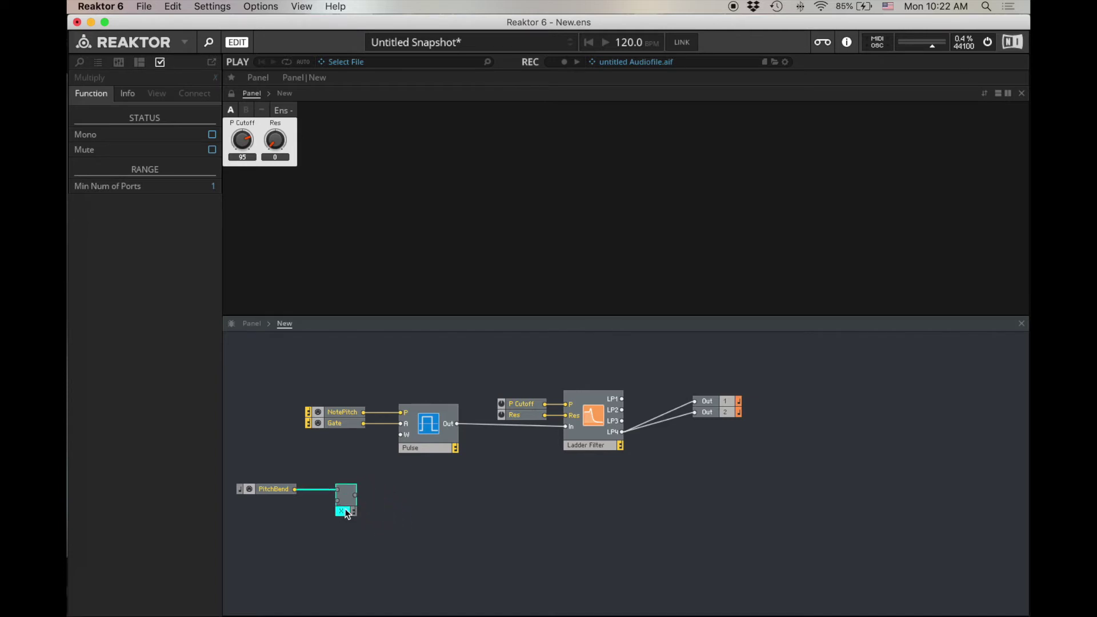
right_click(337, 502)
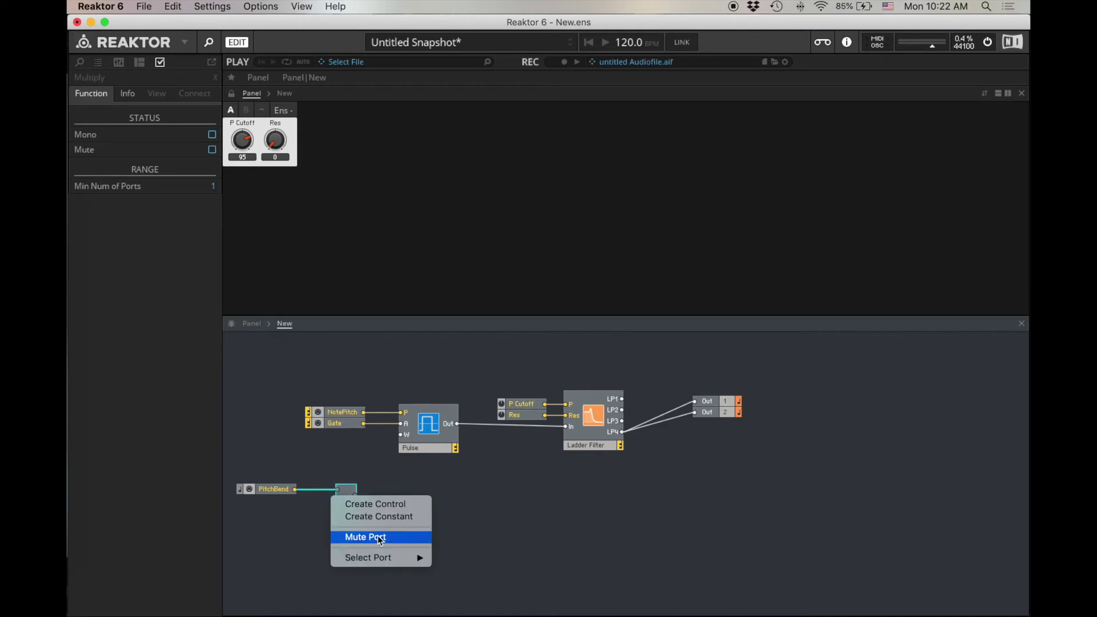
left_click(382, 517)
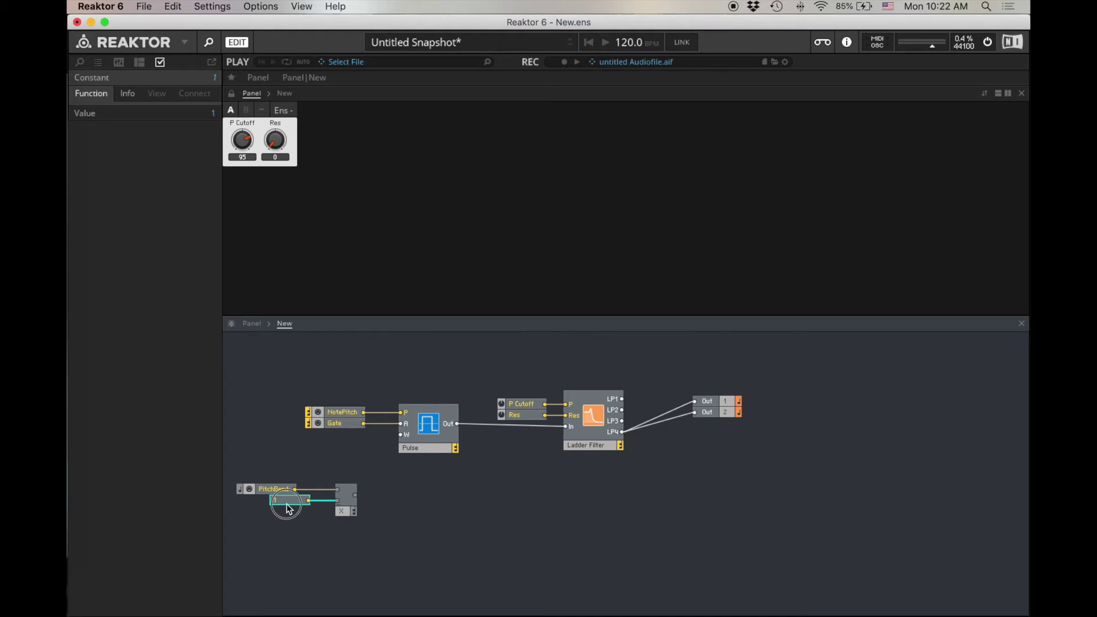
type("0.25")
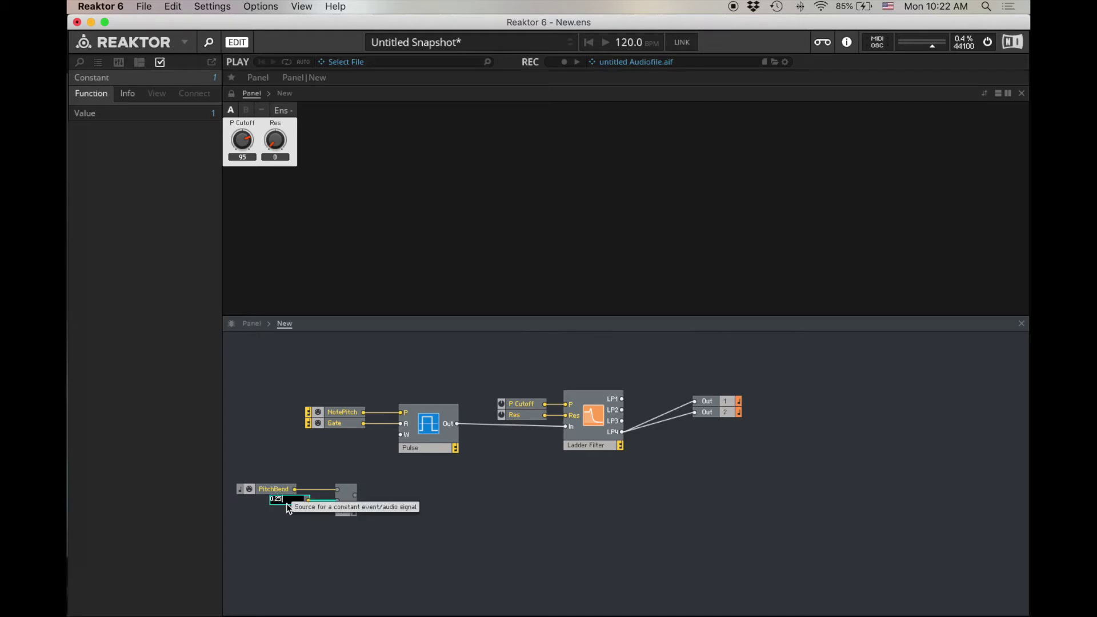
left_click(285, 526)
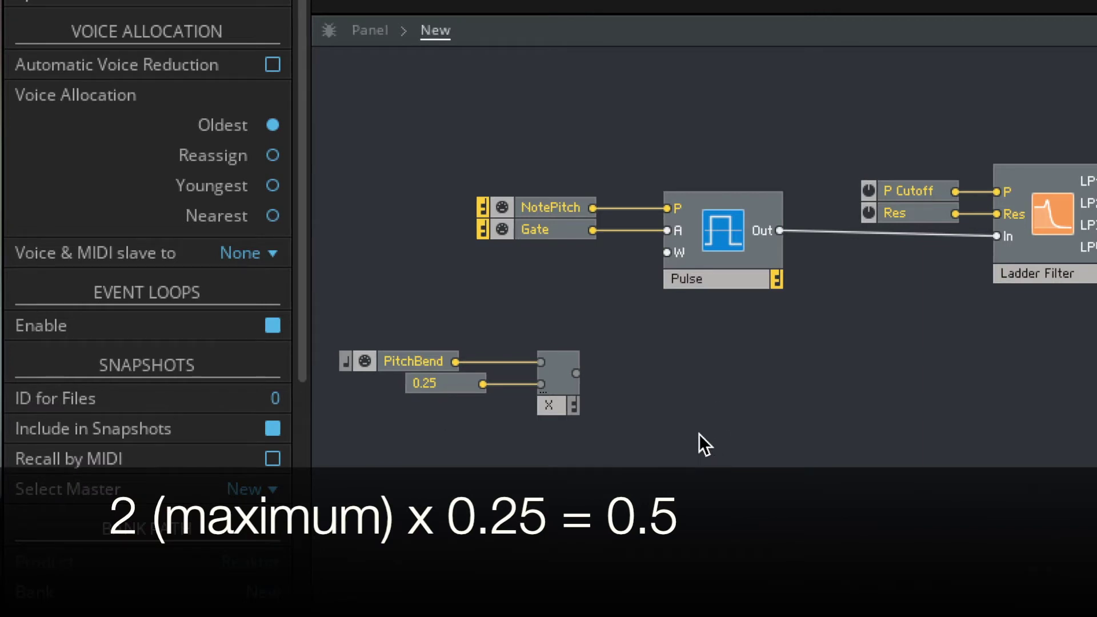
Add a 0.5 constant to the Multiply output through an Add module driving Pulse W.
double_click(640, 390)
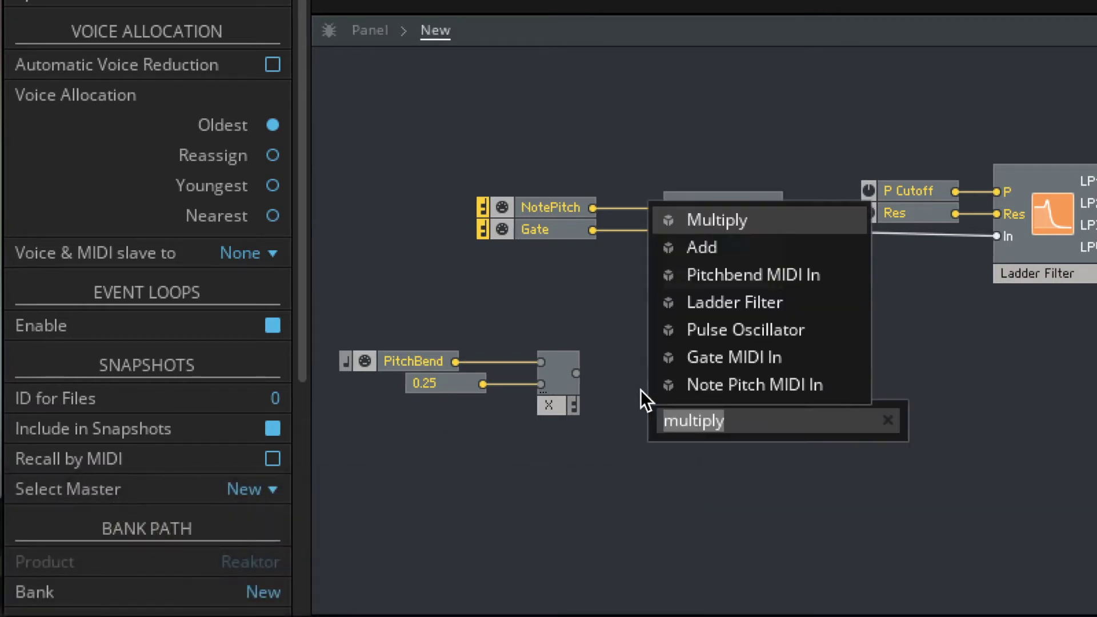
type("add")
key("Return")
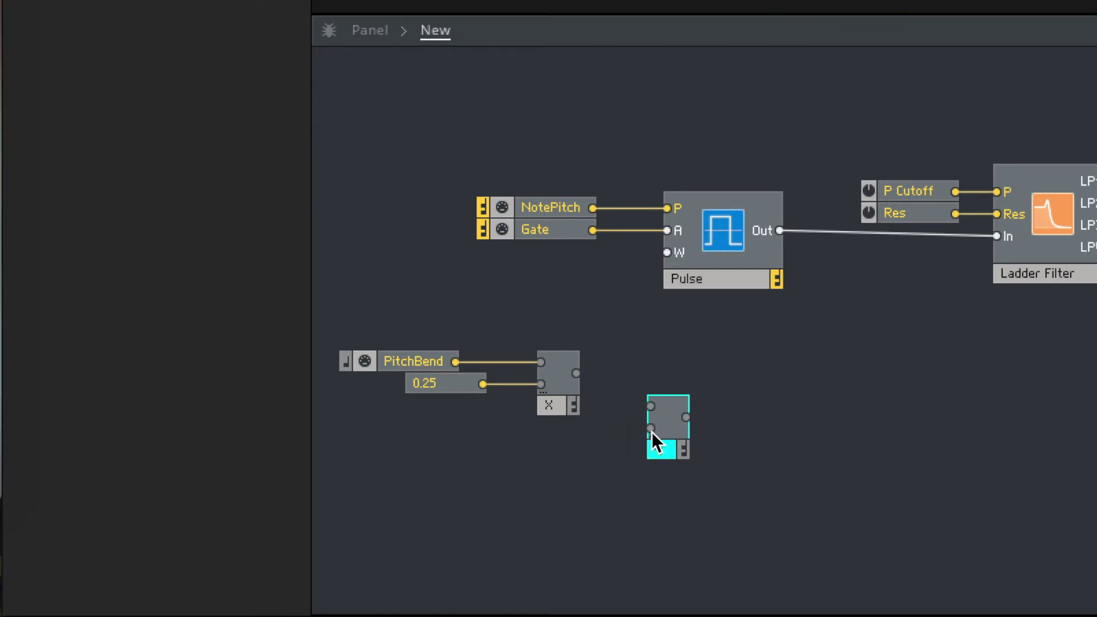
right_click(651, 431)
left_click(745, 460)
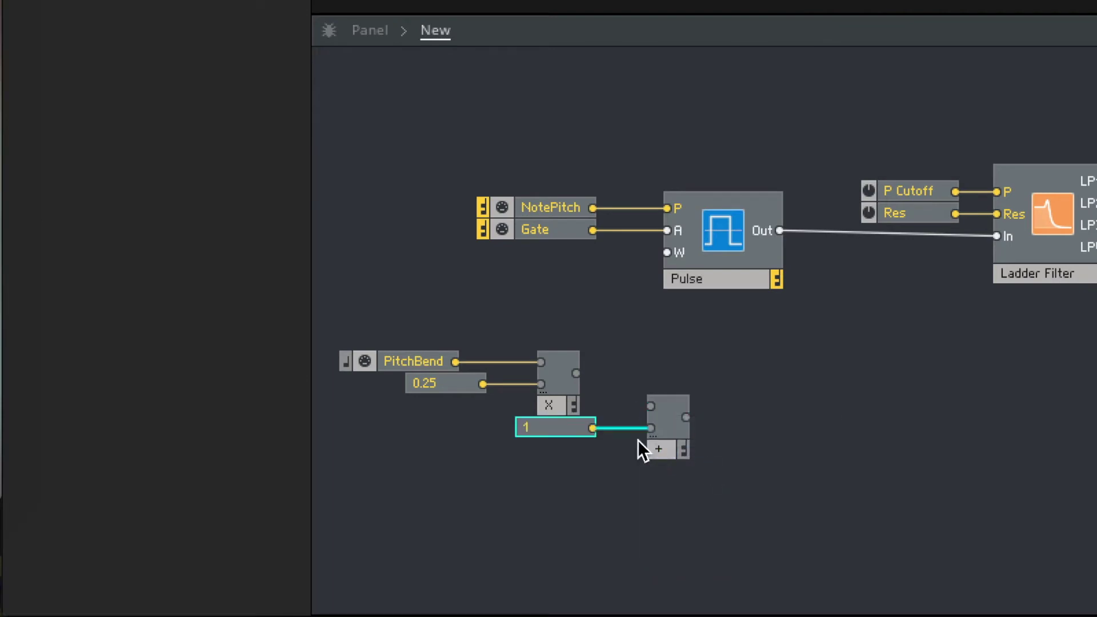
double_click(558, 426)
type("0.5")
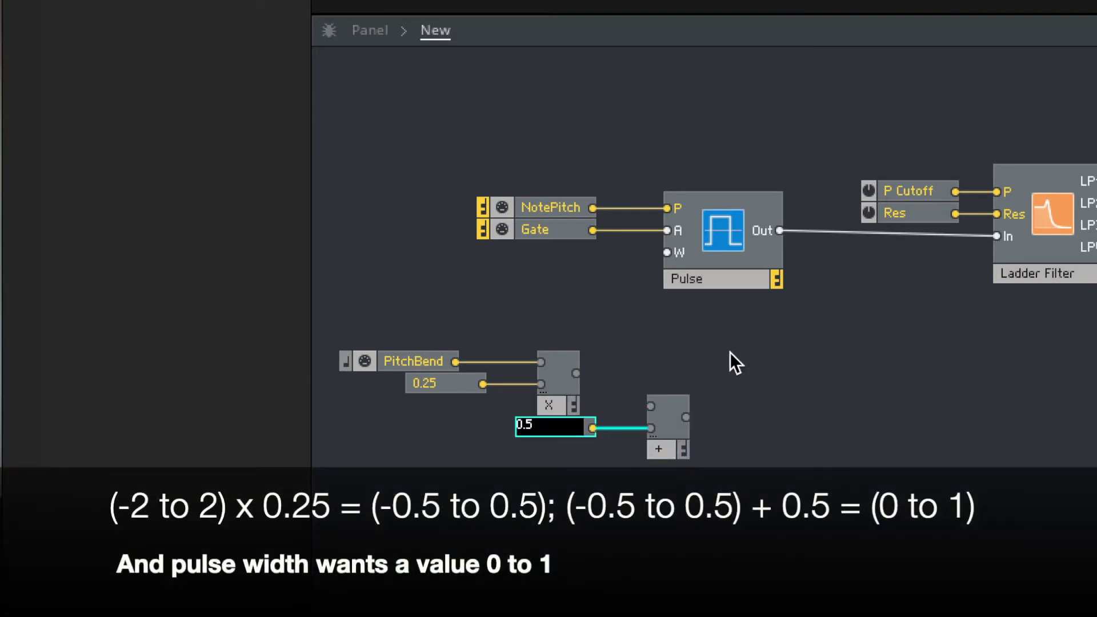
left_click(752, 330)
left_click_drag(636, 400, 688, 273)
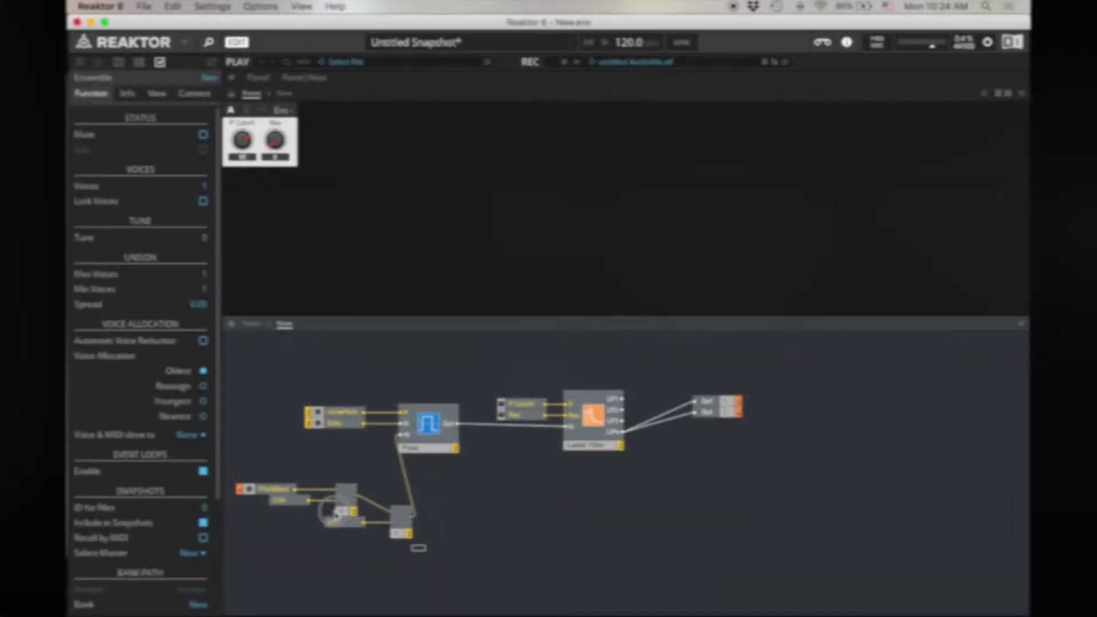
Delete the PitchBend width chain and insert an unconnected Ch. Aftertouch module below Gate.
left_click_drag(718, 484, 409, 338)
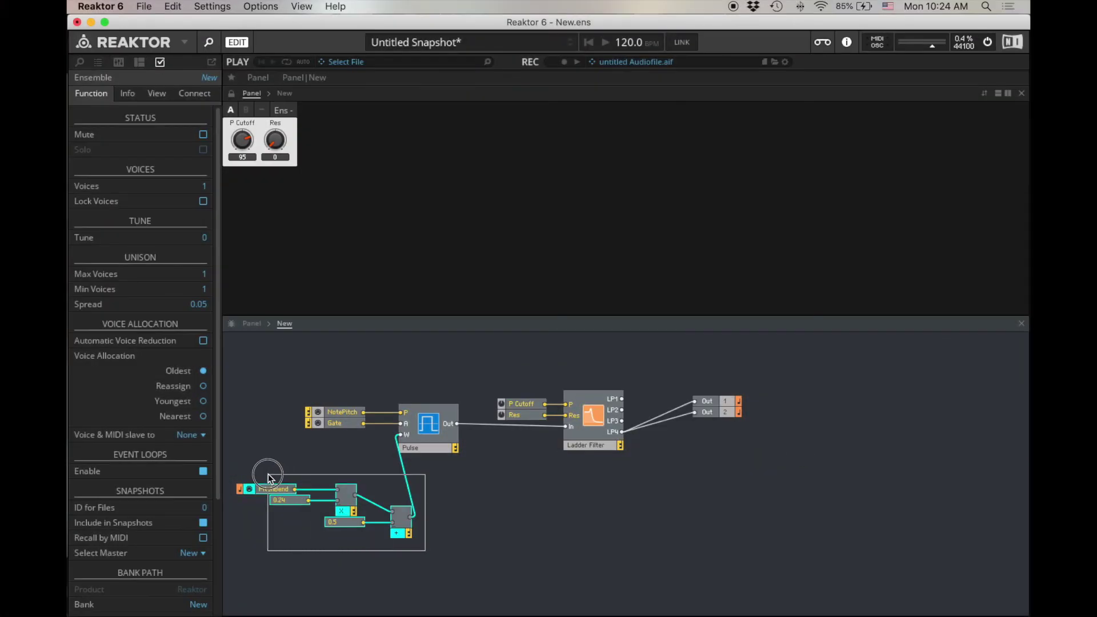
key("Delete")
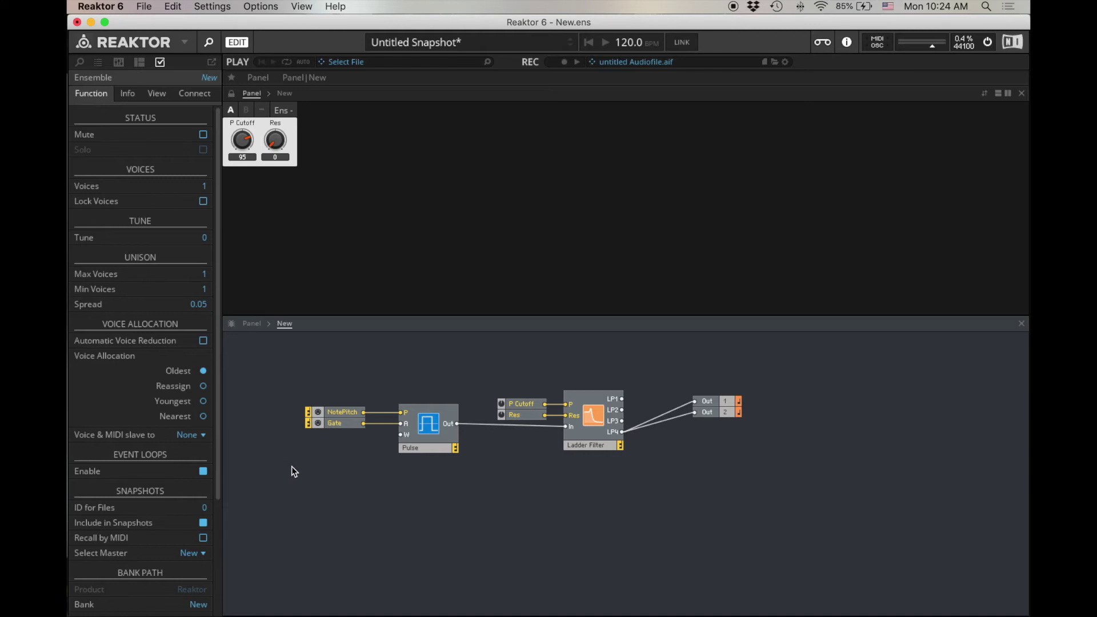
double_click(292, 466)
type("after")
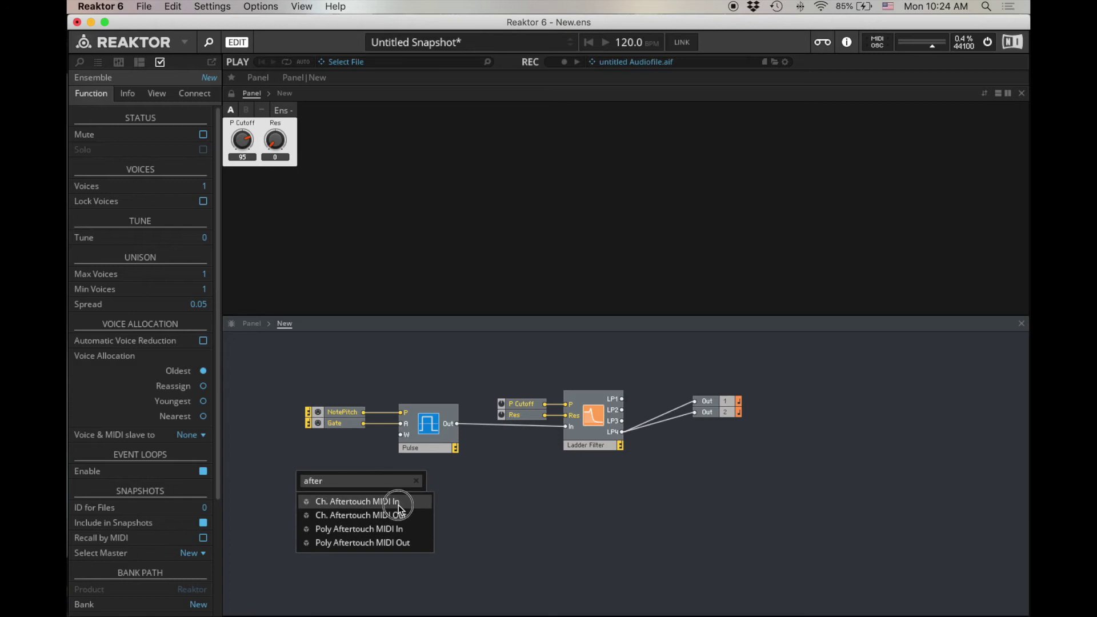
left_click(399, 505)
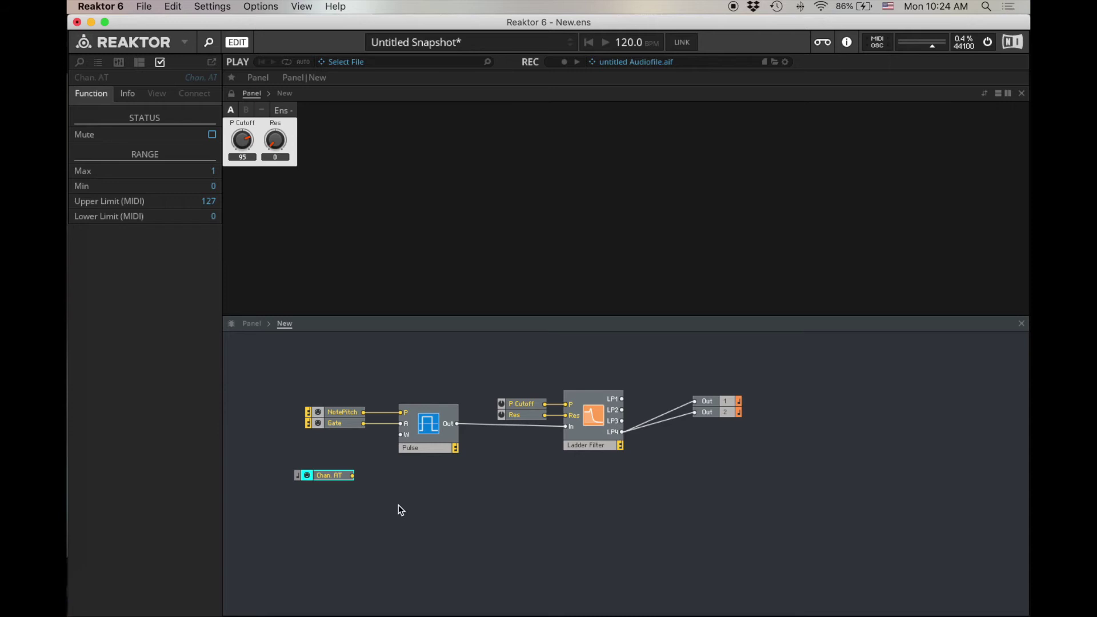
left_click(399, 506)
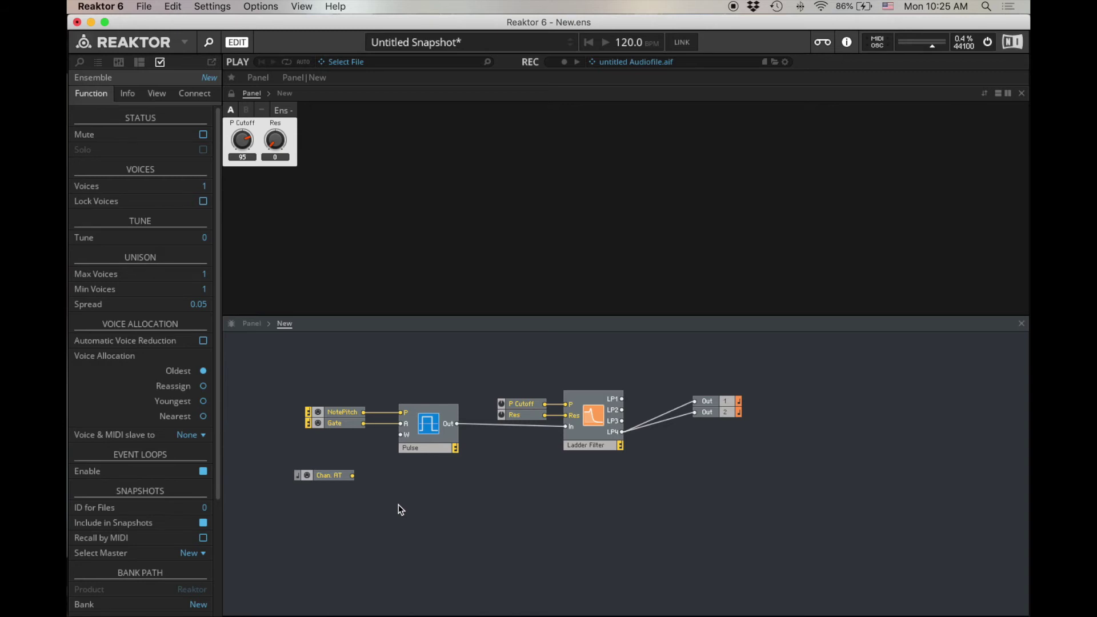
Review the Chan. AT module's description, then wire its output into the Pulse W input.
left_click_drag(327, 481, 324, 481)
left_click(131, 96)
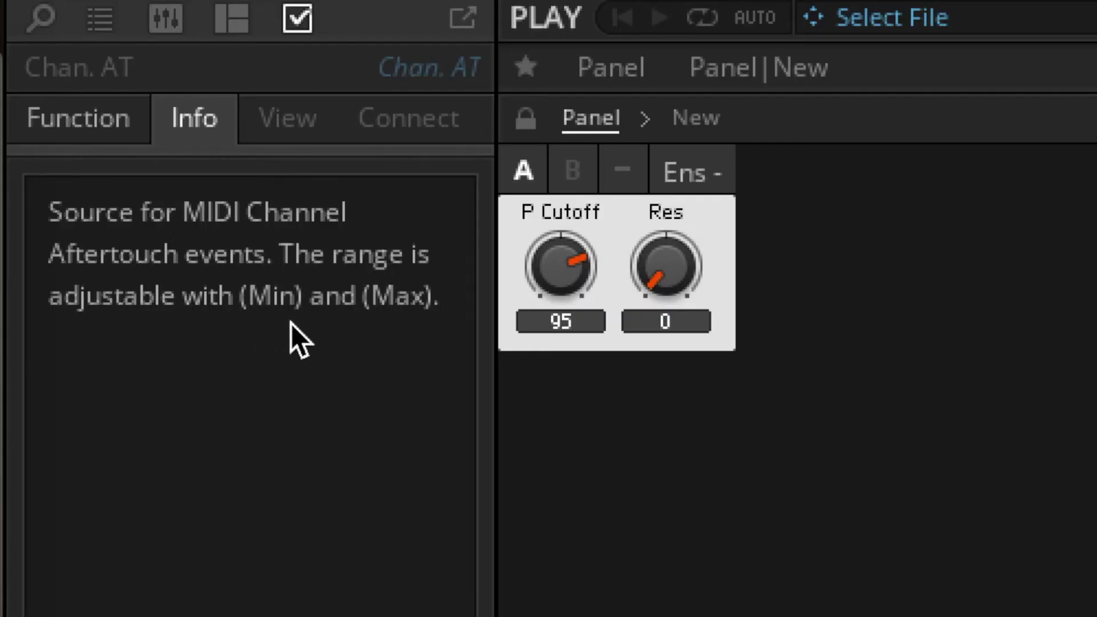
left_click(99, 120)
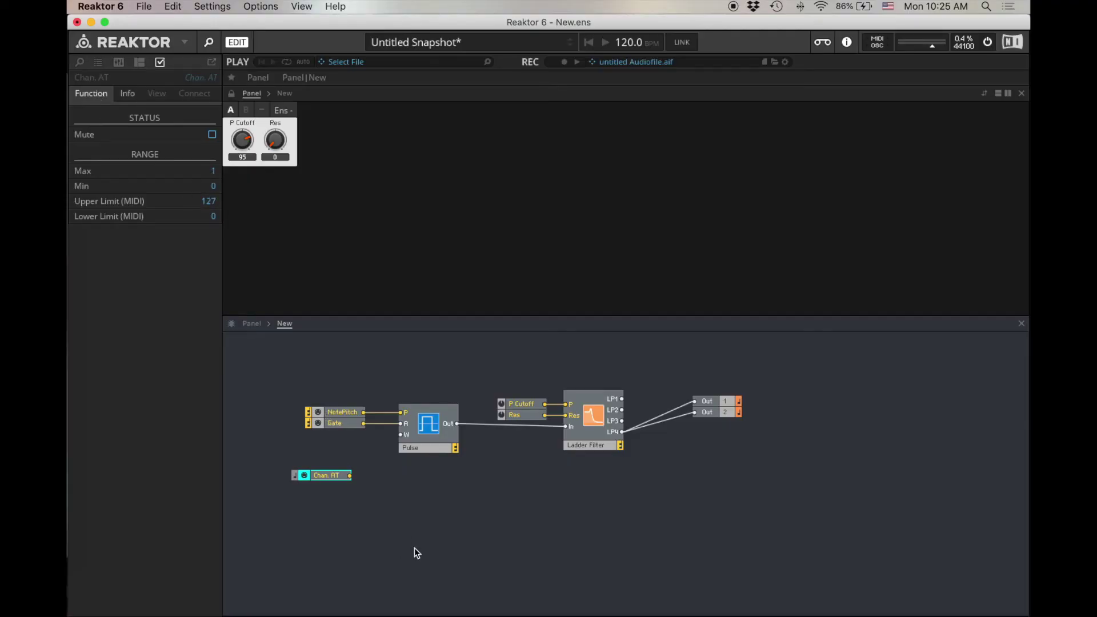
left_click(362, 482)
left_click_drag(349, 475, 406, 438)
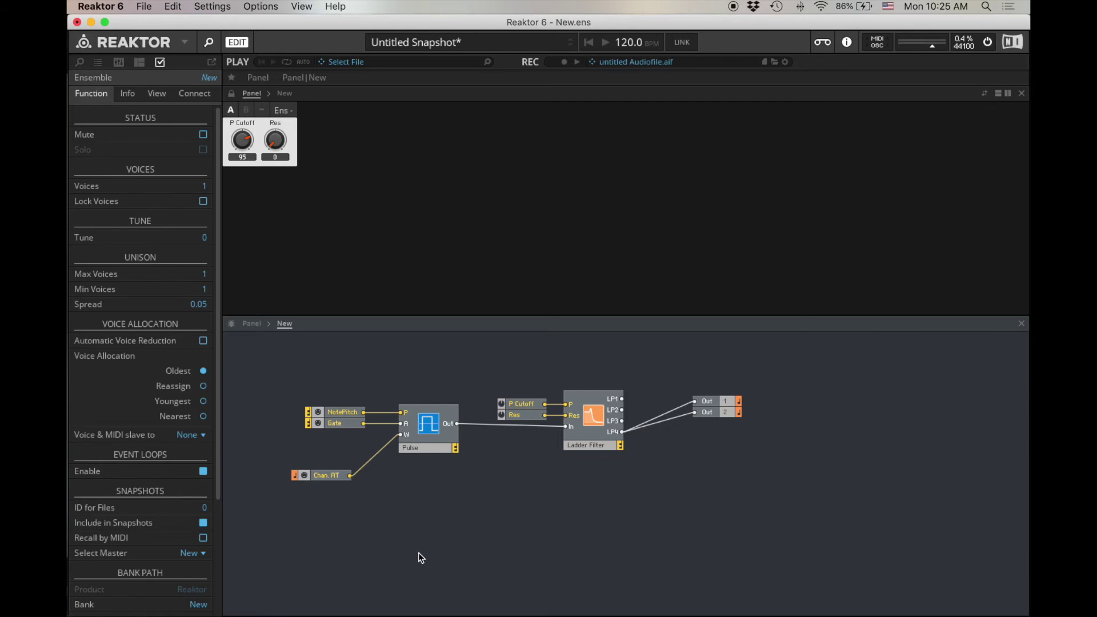
Remove the aftertouch-to-width wire and P Cutoff knob, wiring Chan. AT into the filter's P input.
left_click(372, 464)
key("Delete")
left_click_drag(324, 474, 475, 345)
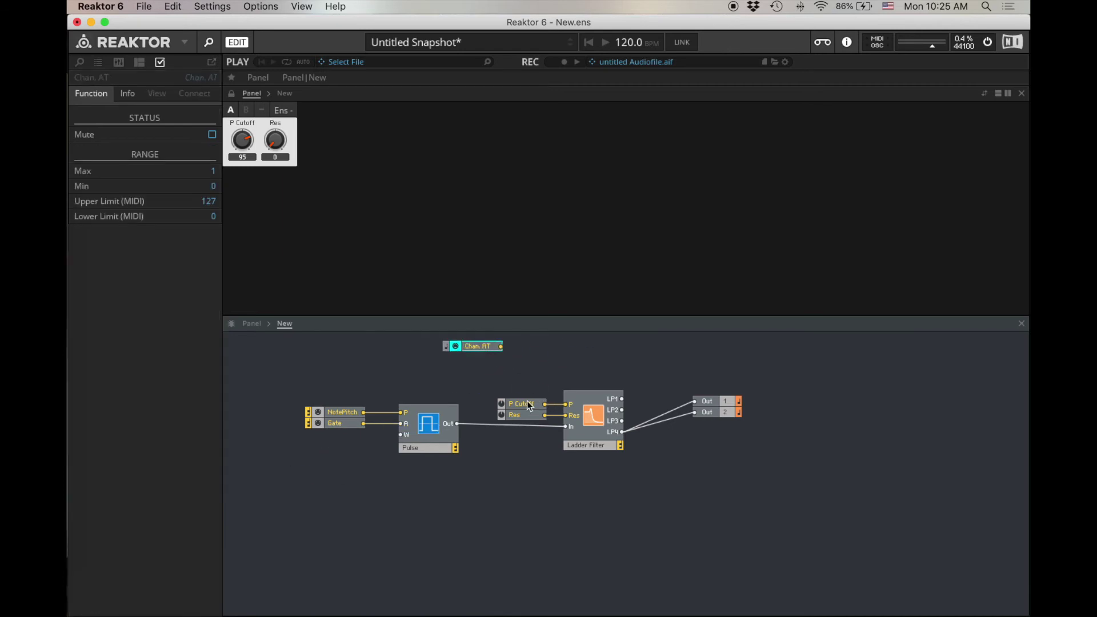
left_click(529, 405)
key("Delete")
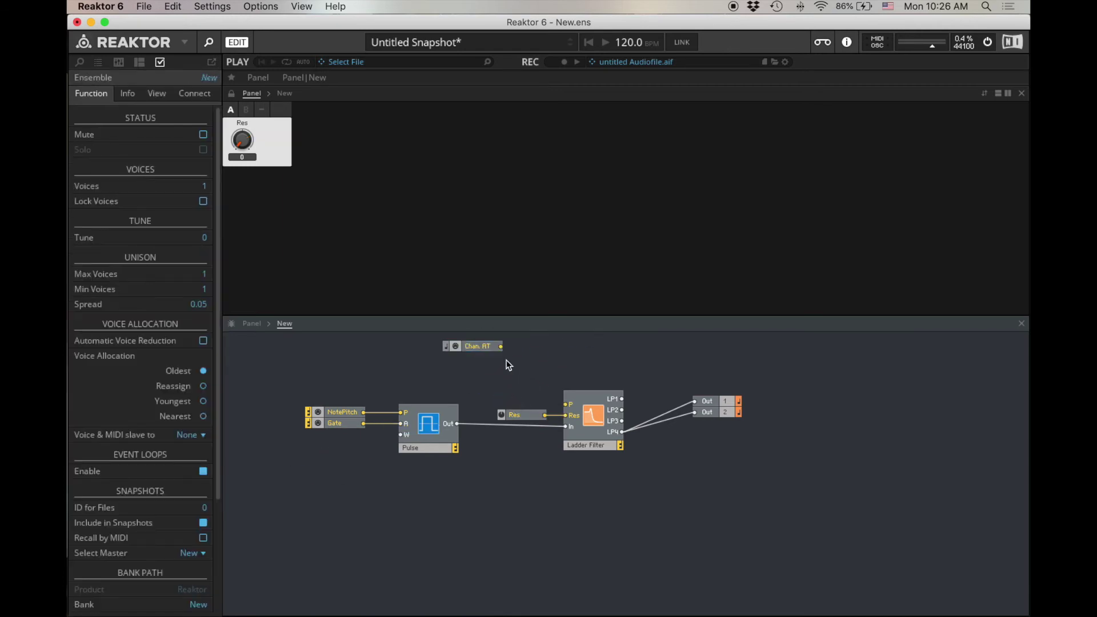
left_click_drag(502, 347, 565, 404)
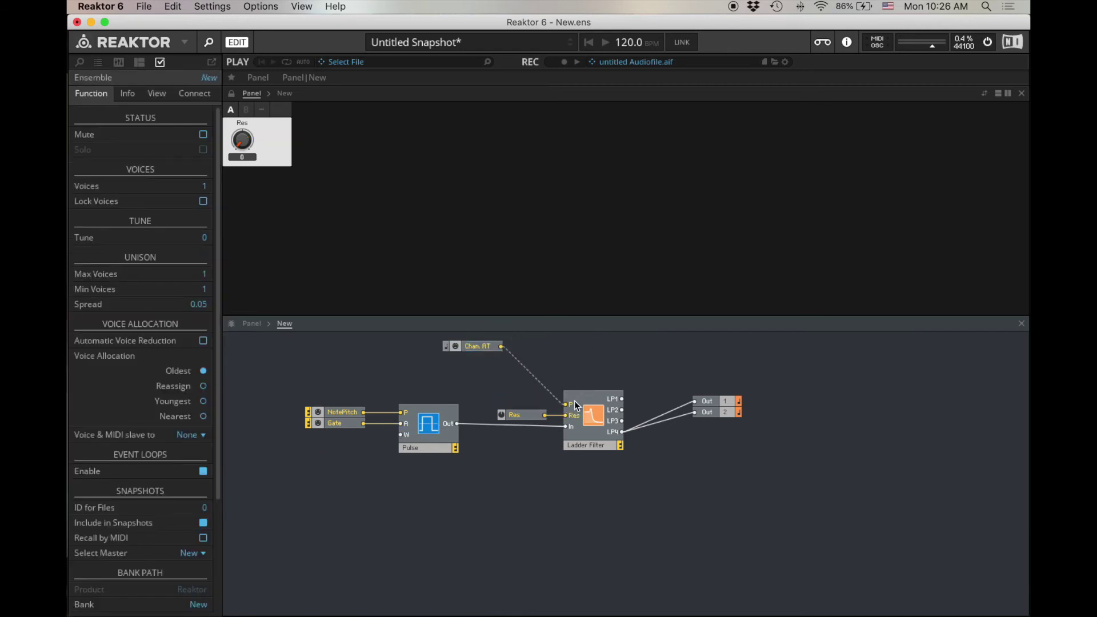
Set the Chan. AT range to a maximum of 127 and minimum of 0.
left_click(480, 351)
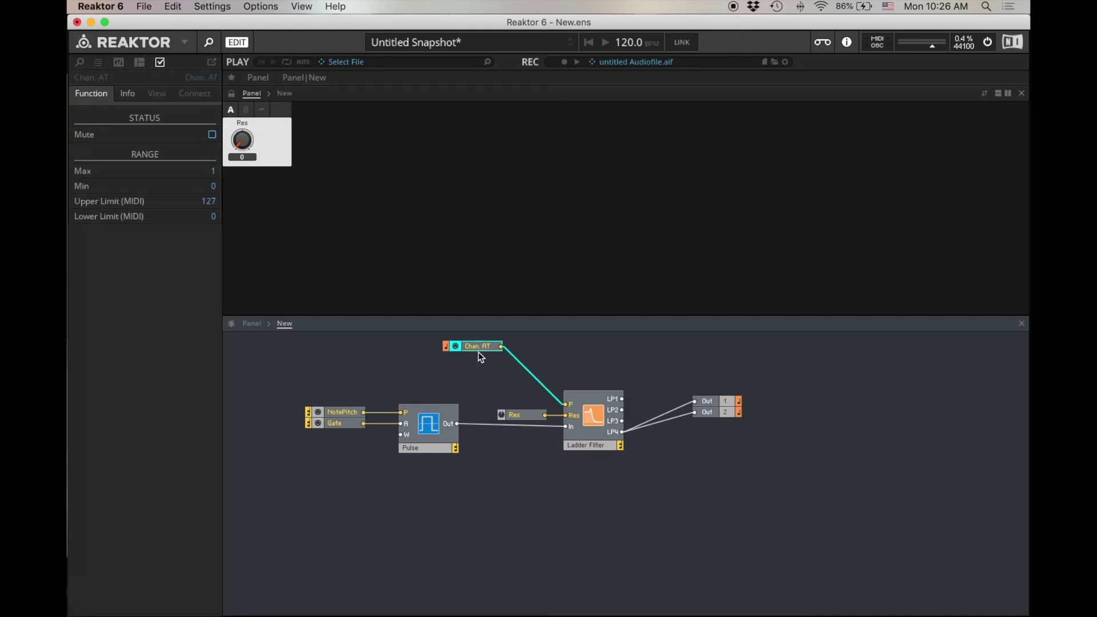
double_click(210, 172)
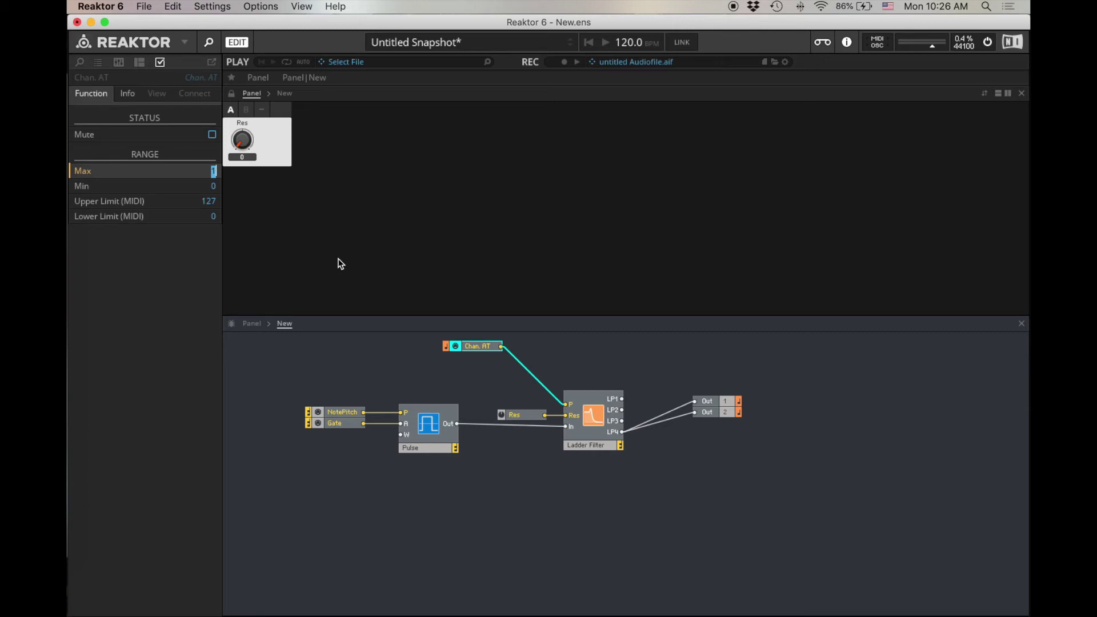
type("127")
key("Return")
double_click(213, 186)
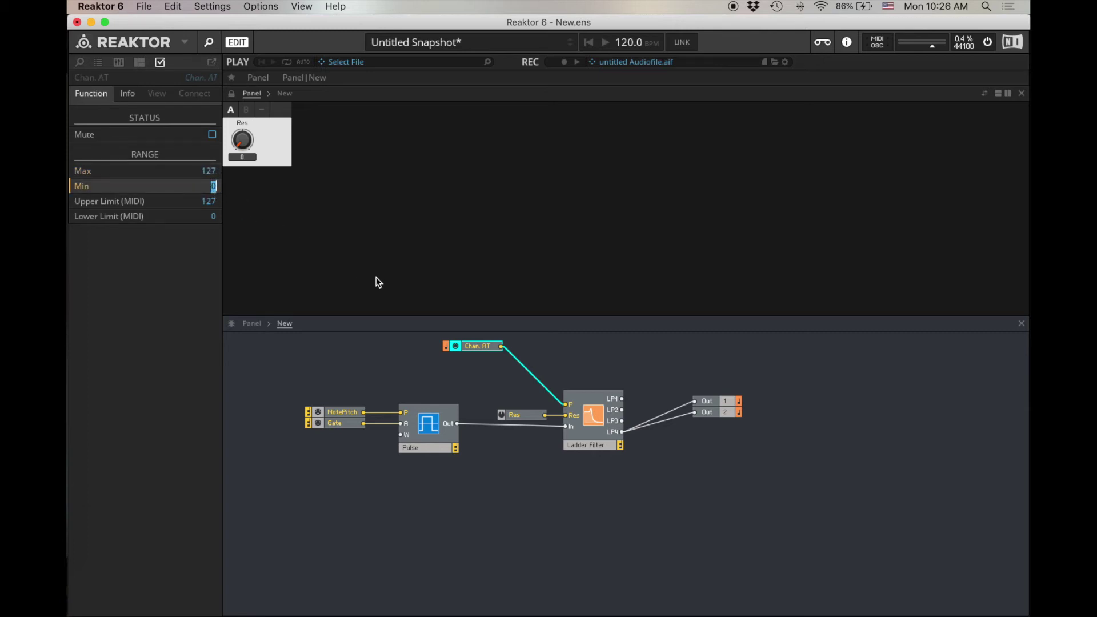
left_click(370, 341)
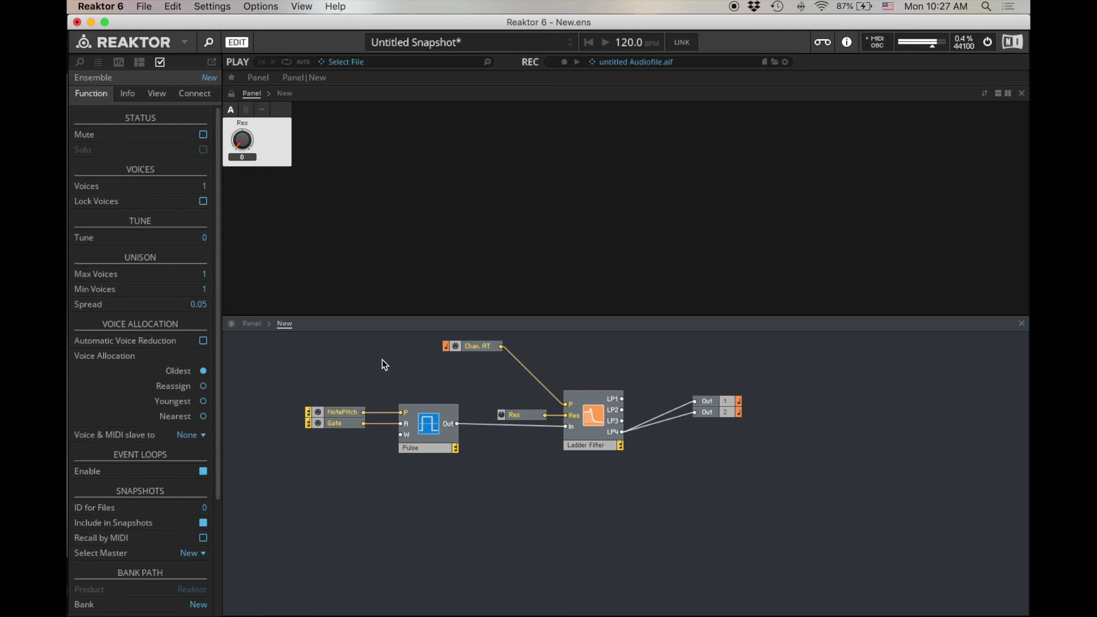
Restore P Cutoff on the Ladder Filter's cutoff and delete the Res knob.
left_click(517, 361)
key("BackSpace")
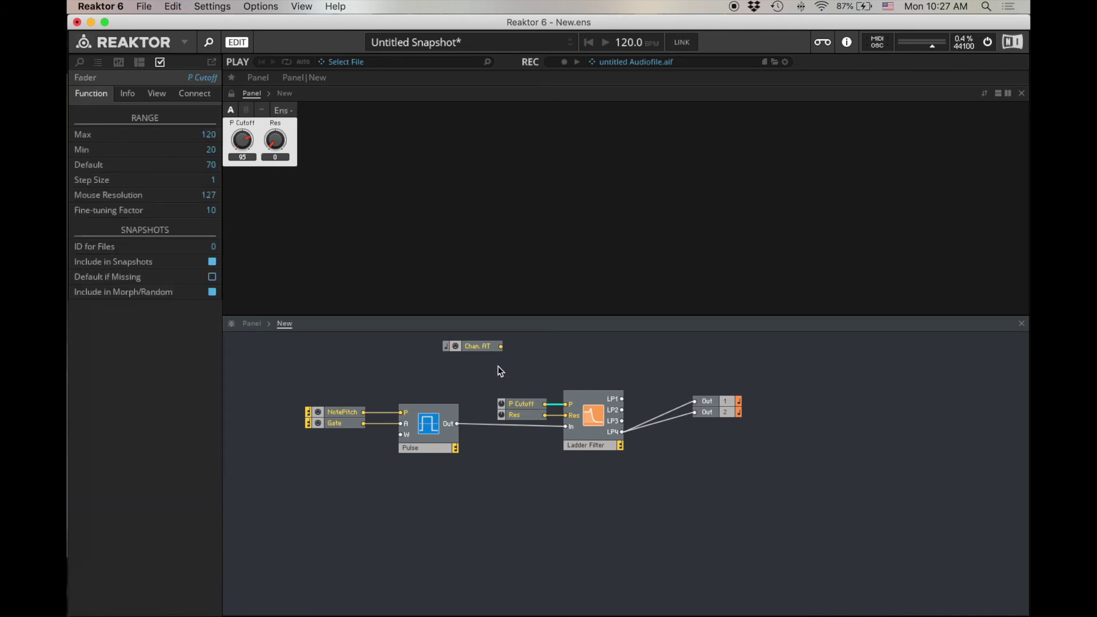
left_click(474, 347)
left_click(525, 414)
key("BackSpace")
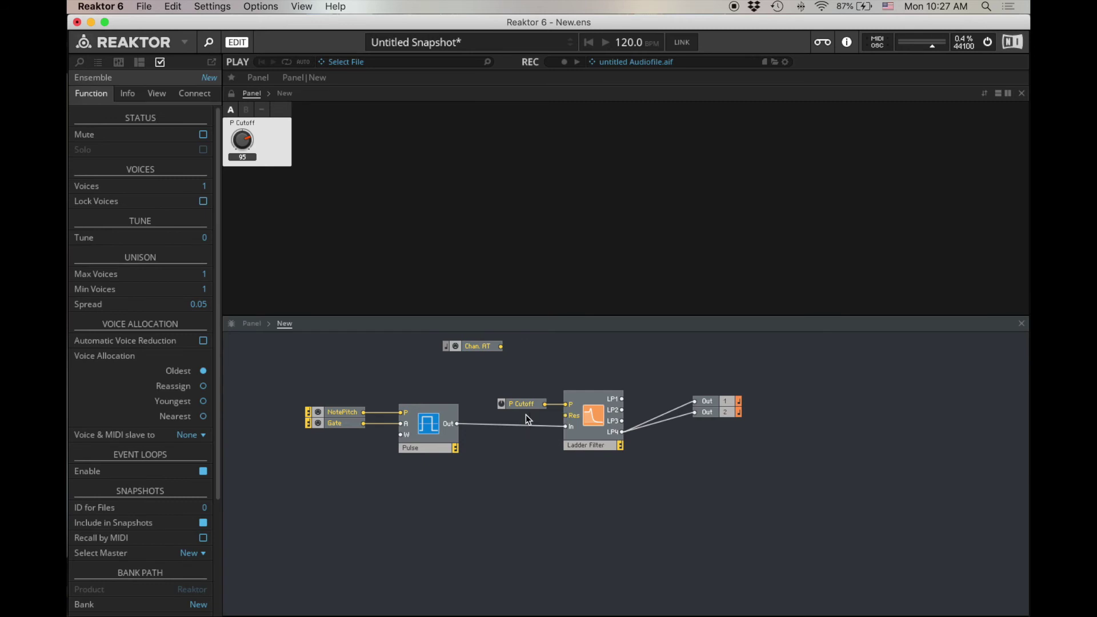
Move Chan. AT beside the filter's Res input, then back away from the filter.
left_click_drag(494, 346, 568, 416)
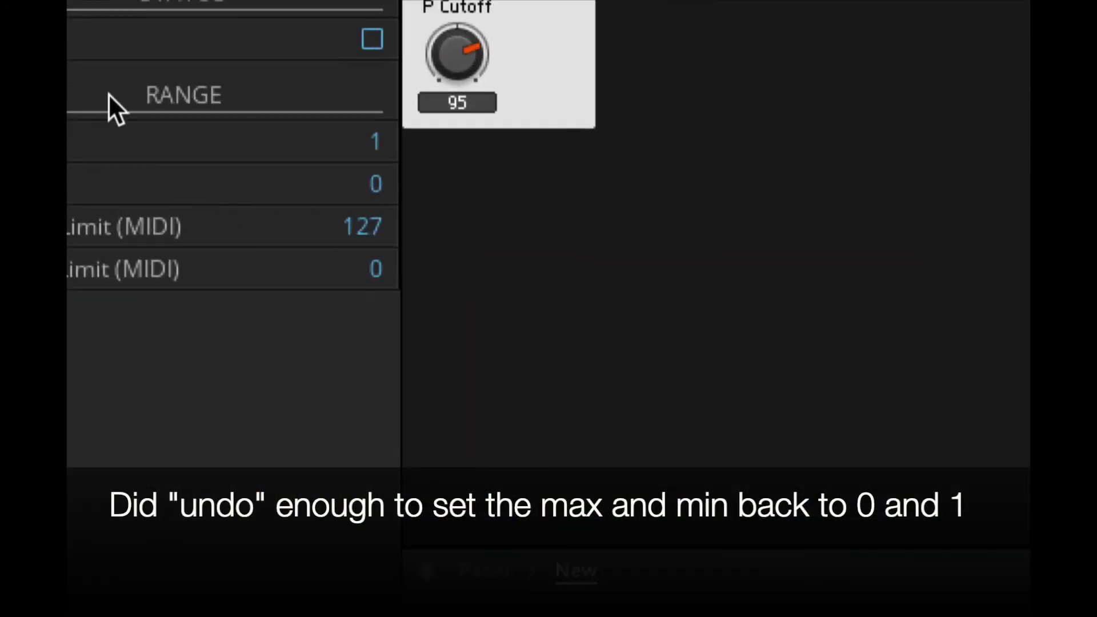
mouse_move(68, 165)
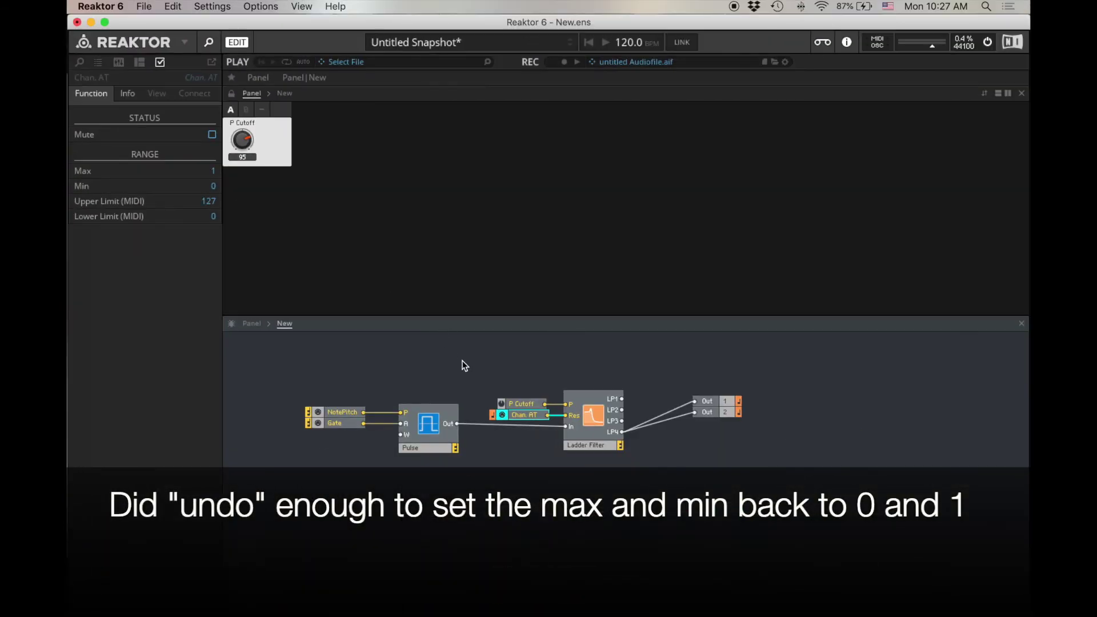
left_click(472, 366)
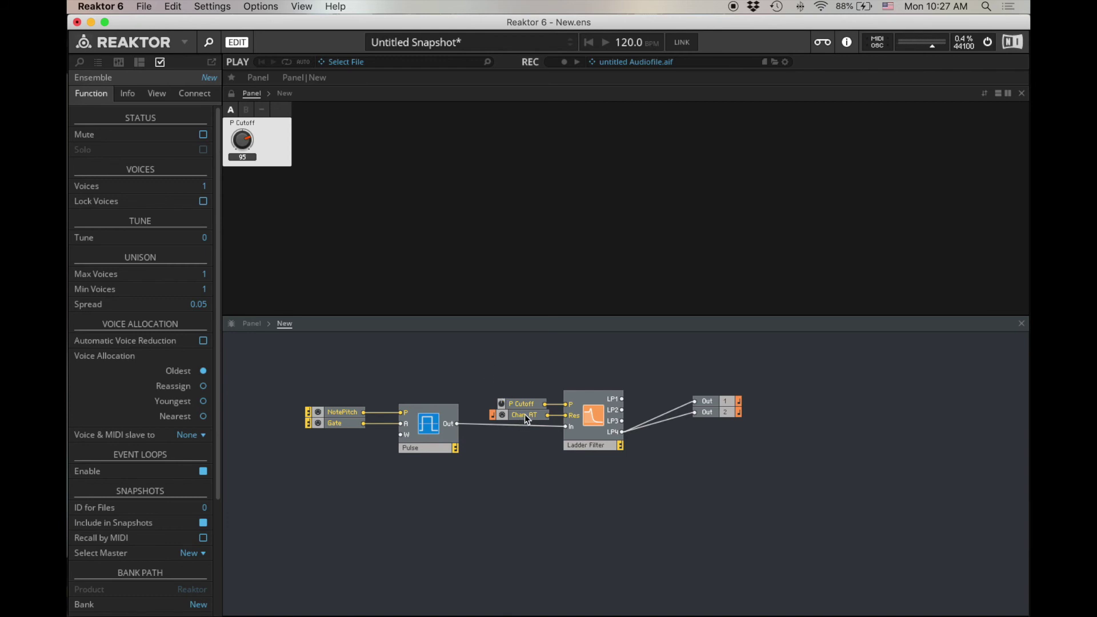
left_click_drag(524, 413, 301, 489)
Insert an LFO module left of the Pulse oscillator and move NotePitch above it.
left_click(302, 391)
double_click(300, 385)
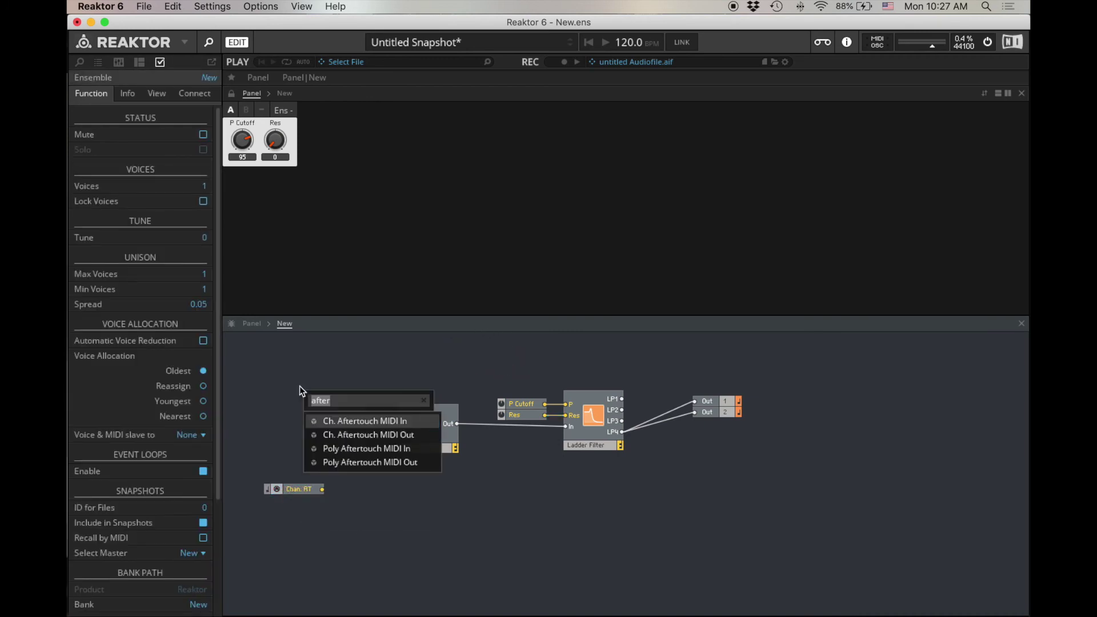
type("LFO")
key("Return")
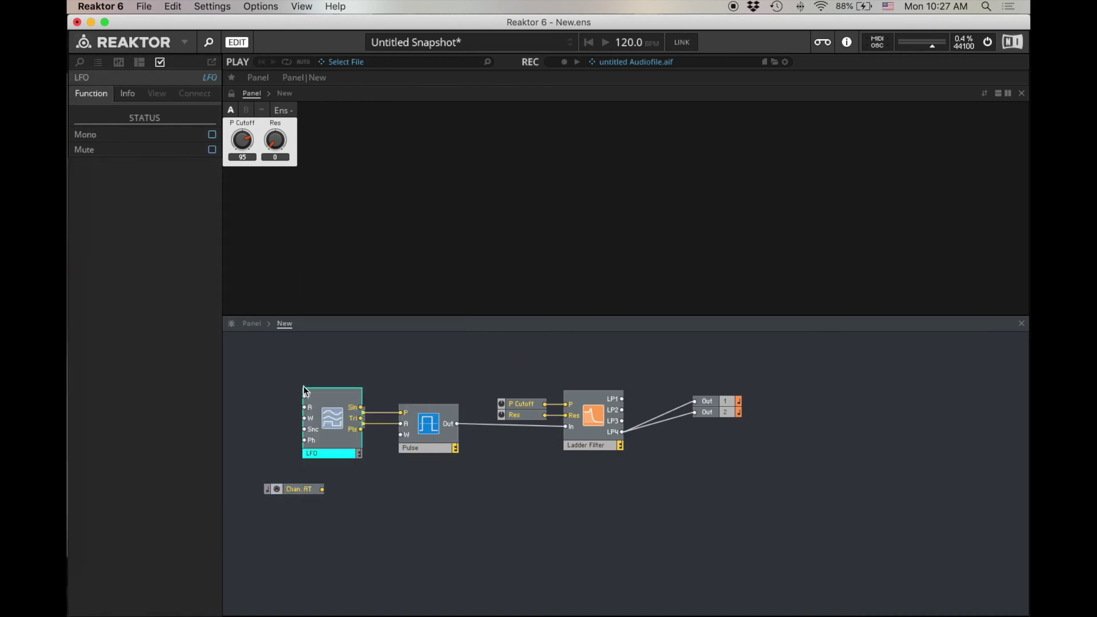
left_click_drag(337, 396, 277, 396)
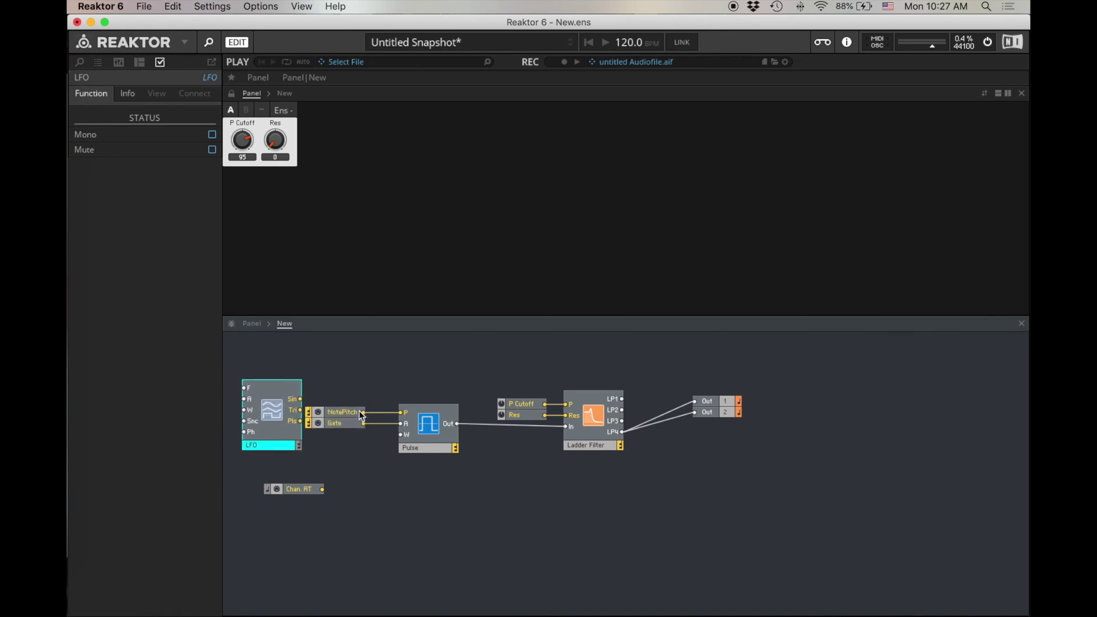
left_click_drag(350, 415, 290, 361)
left_click(385, 376)
Replace the NotePitch-to-Pulse pitch wire with an Add module fed by NotePitch.
left_click(355, 388)
key("Delete")
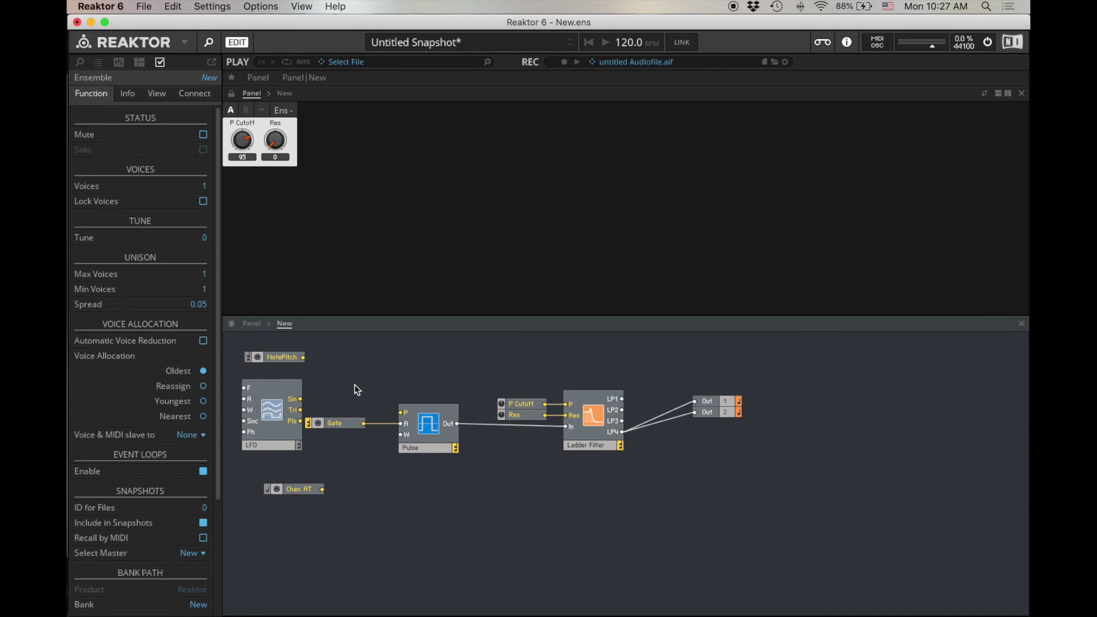
double_click(354, 385)
type("add")
key("Return")
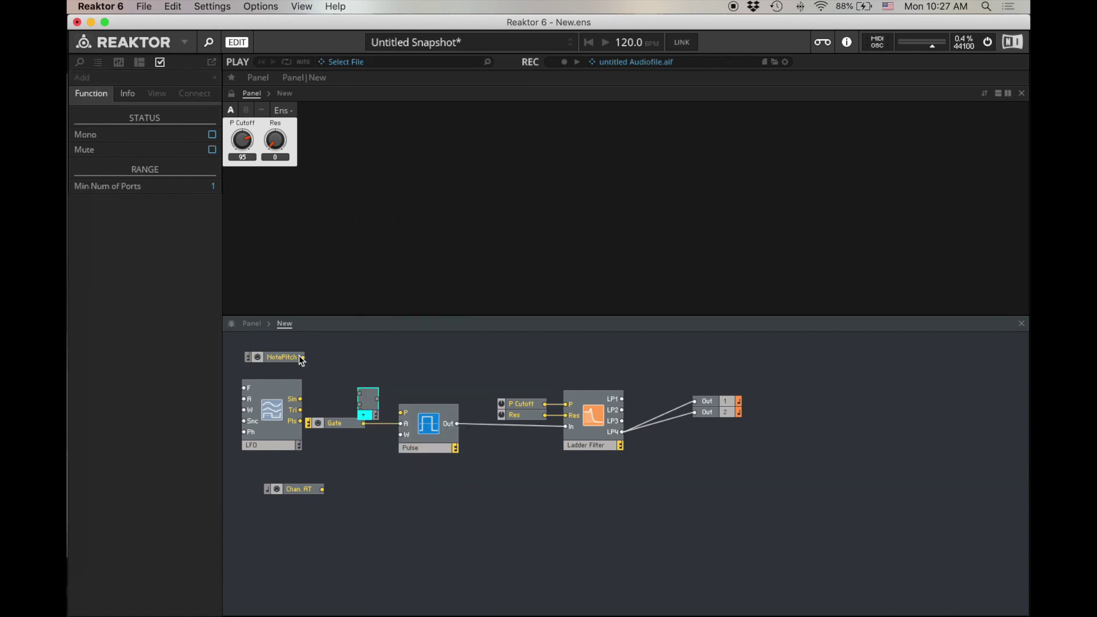
left_click_drag(302, 358, 401, 412)
Create knob controls for the LFO's F and A inputs.
right_click(251, 389)
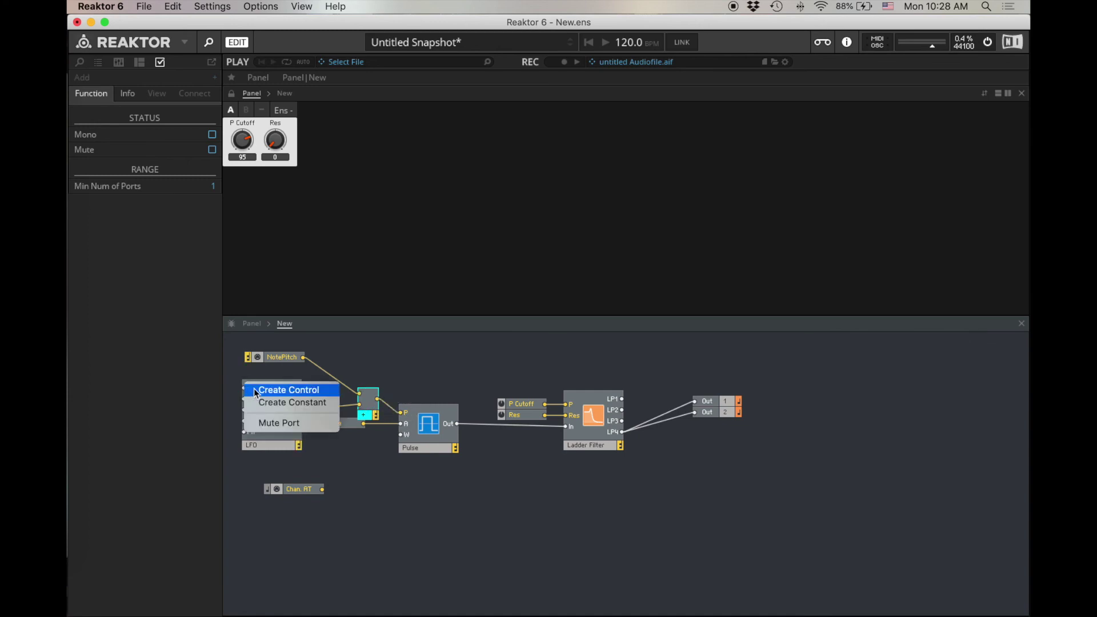
left_click(252, 395)
right_click(256, 404)
left_click(277, 378)
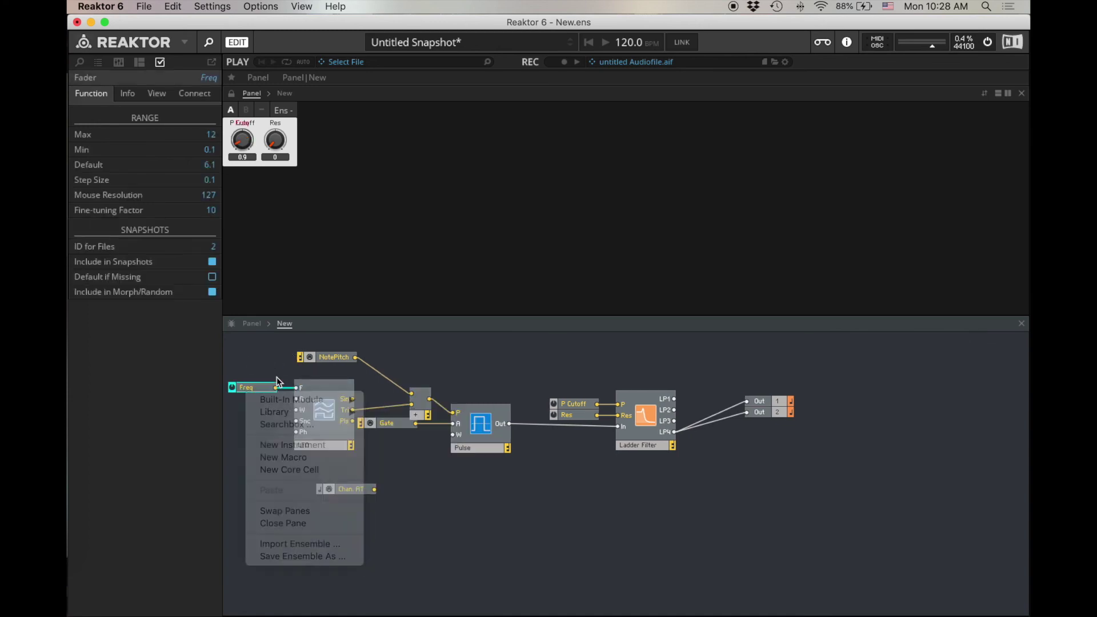
right_click(301, 400)
left_click(336, 400)
Rename the LFO controls to Rate and Depth.
double_click(241, 390)
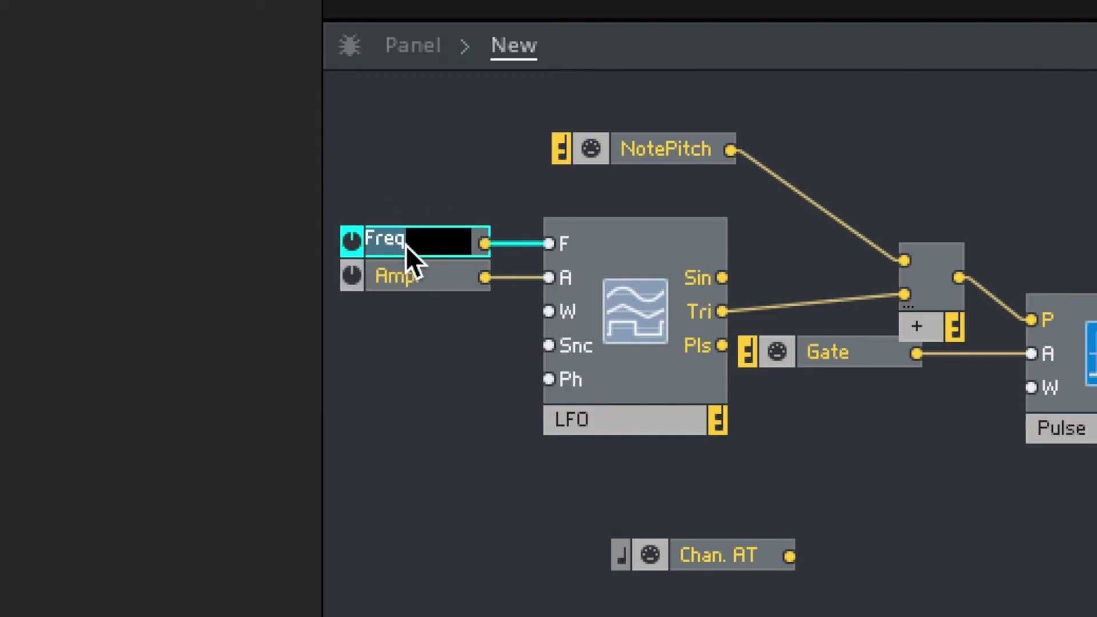
type("Rate")
key("Return")
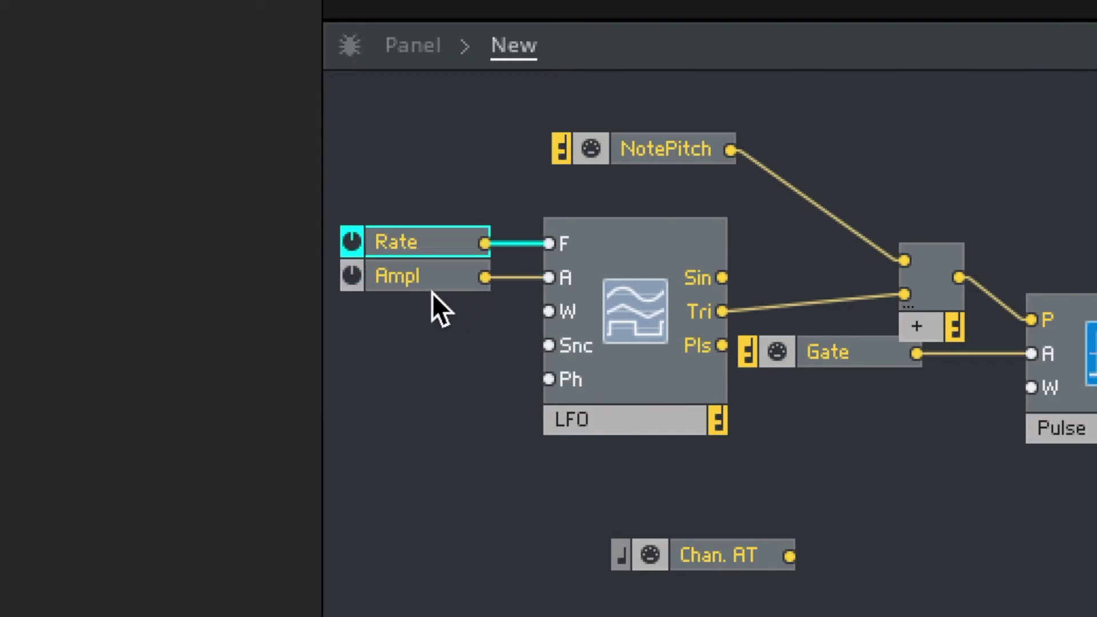
double_click(420, 267)
type("Dep")
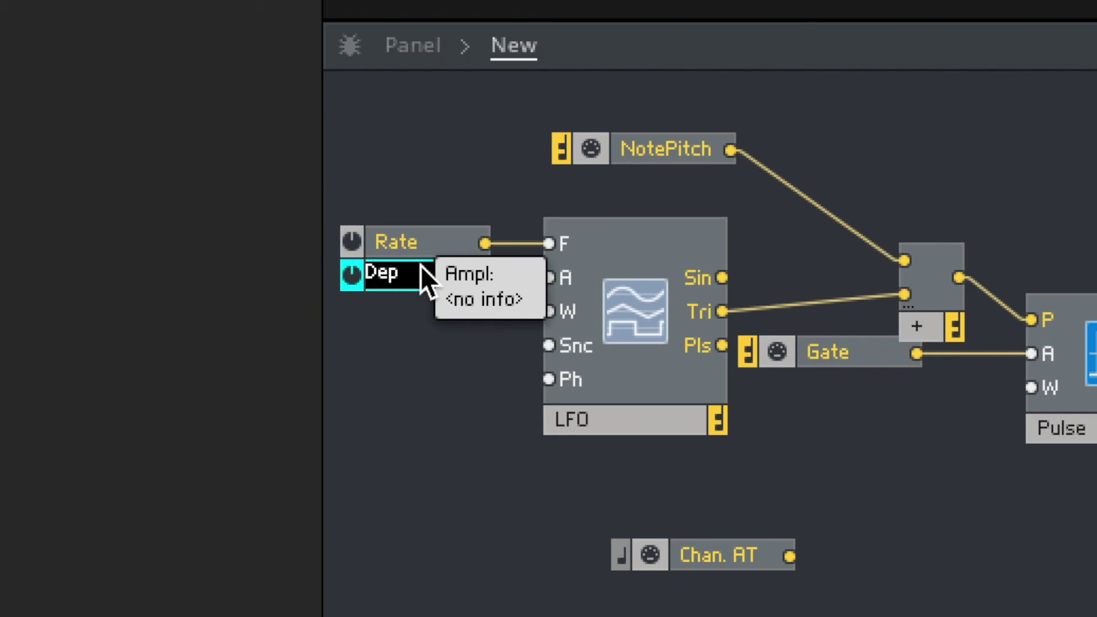
type("th")
key("Return")
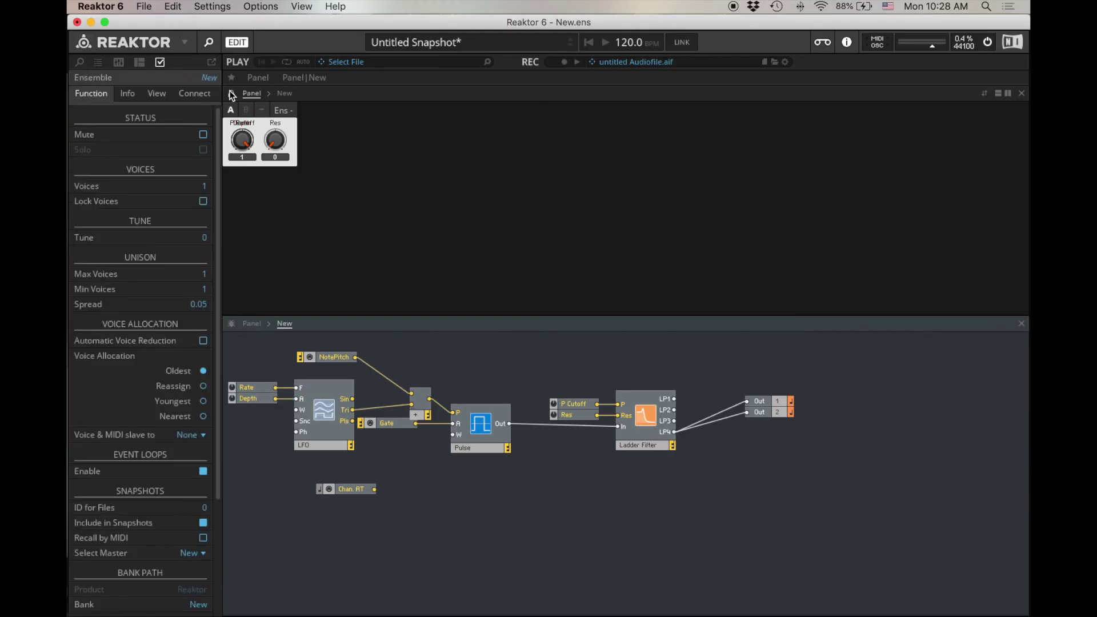
Move the Rate and Depth knobs below P Cutoff, then set Rate to 5.2 and Depth to 0.7.
left_click(232, 95)
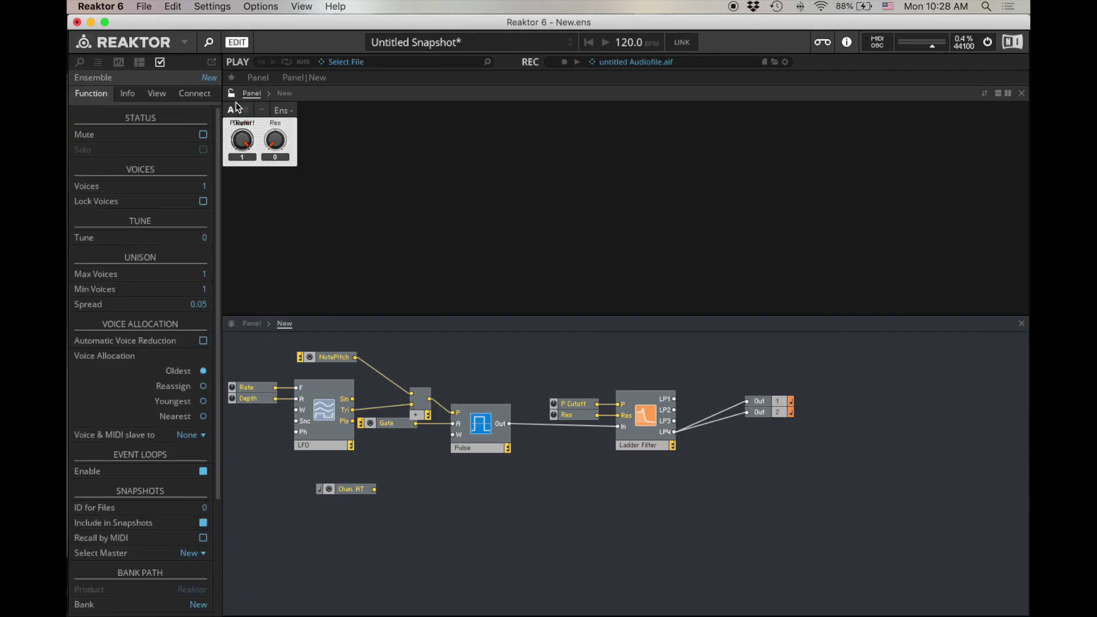
left_click_drag(242, 140, 284, 205)
left_click(231, 94)
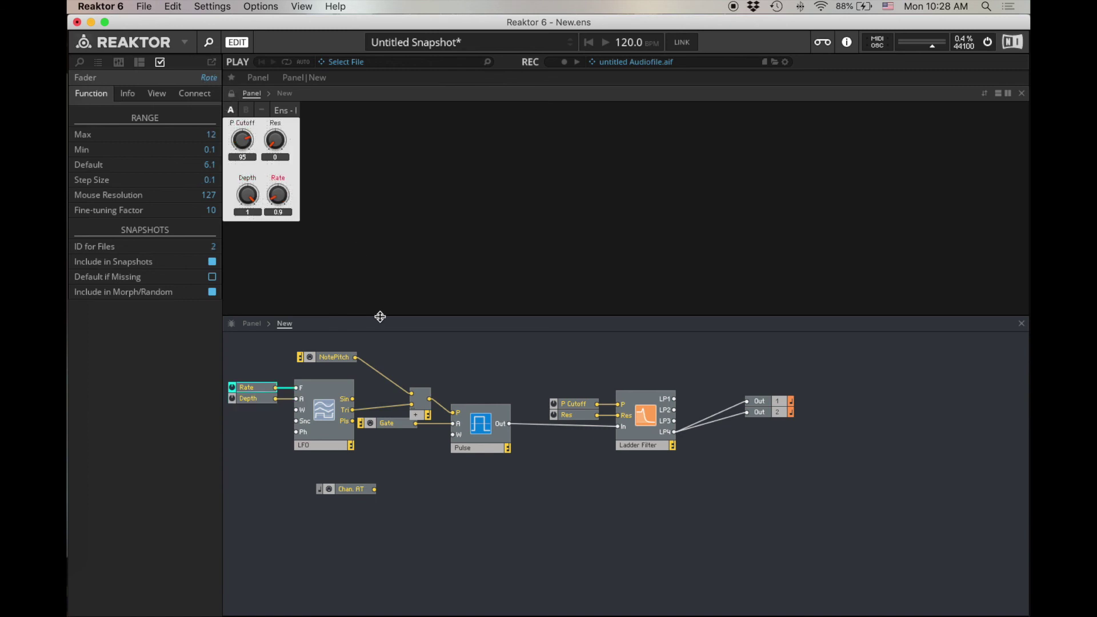
left_click(408, 362)
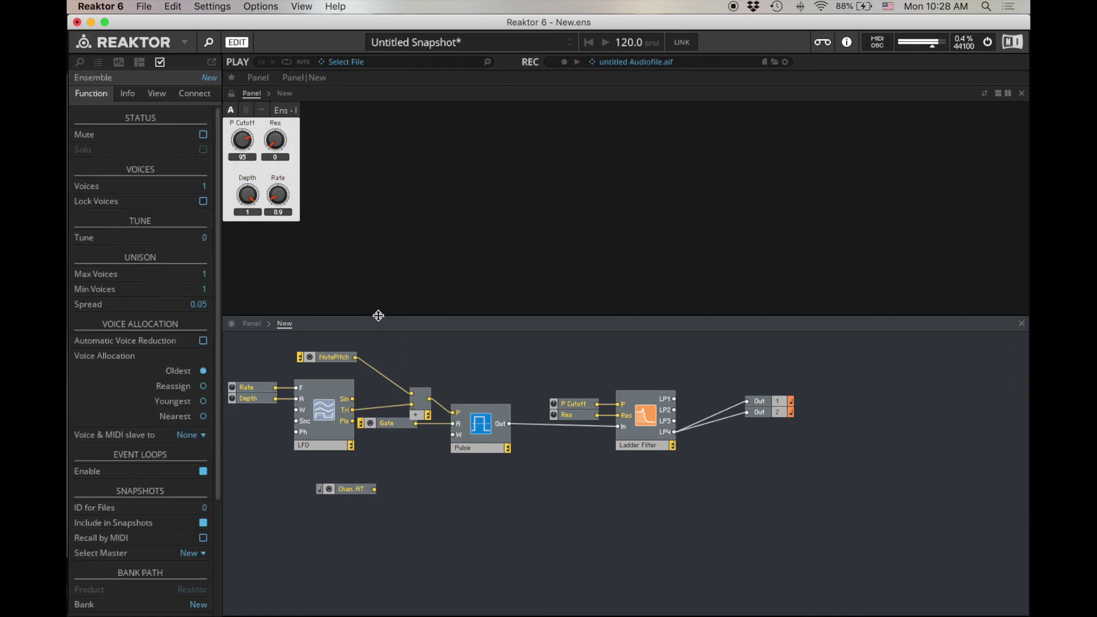
left_click(278, 182)
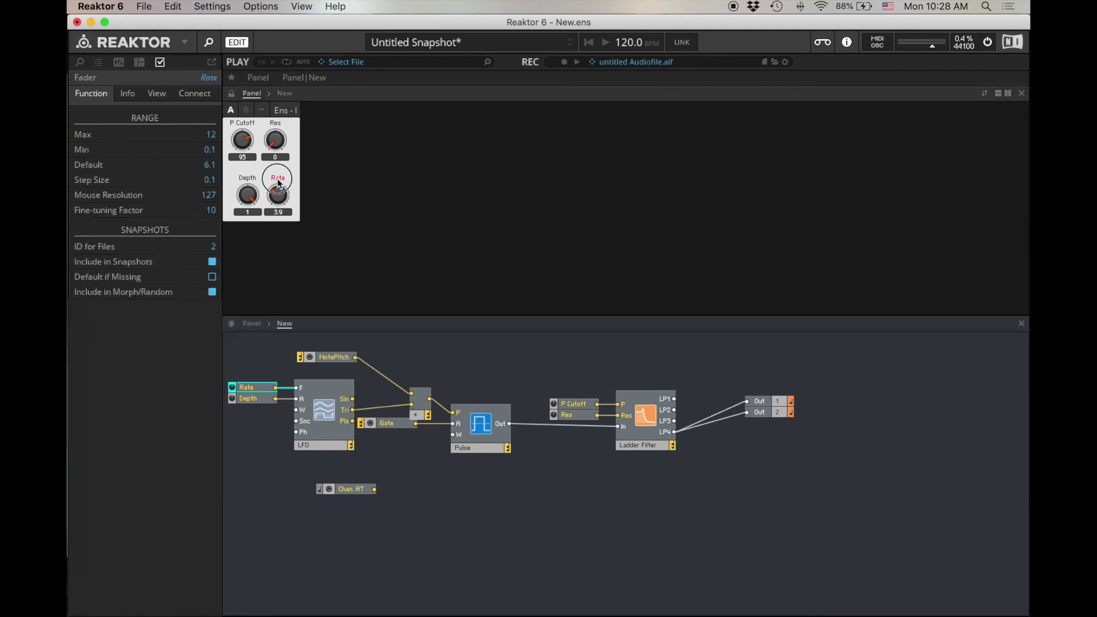
left_click(247, 195)
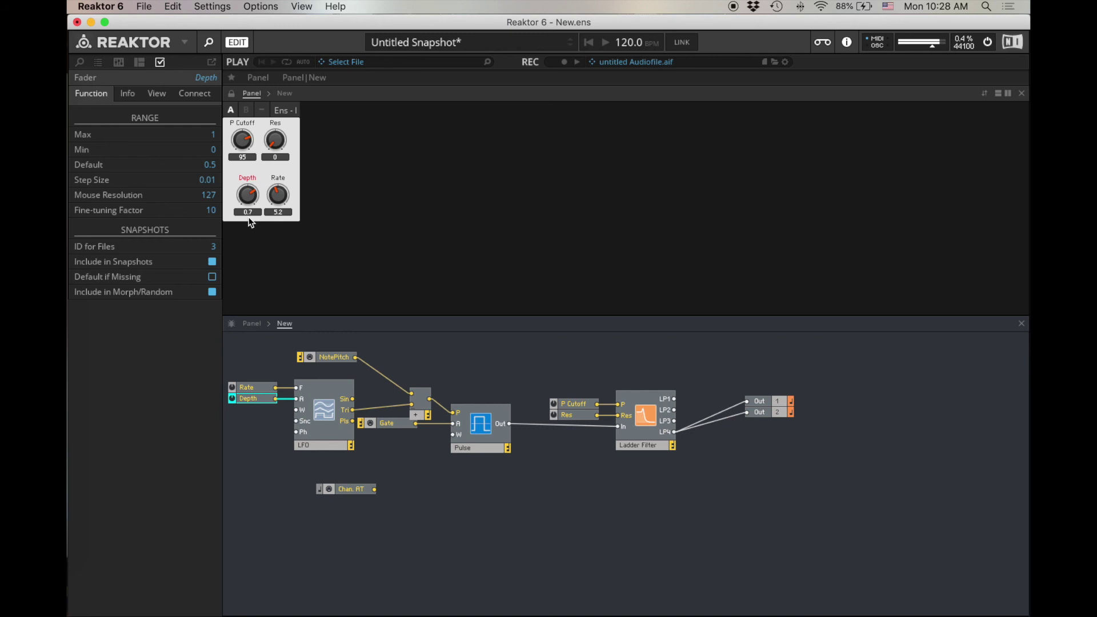
Delete the Depth control and wire Chan. AT into the LFO's A input, placed under Rate.
left_click(351, 490)
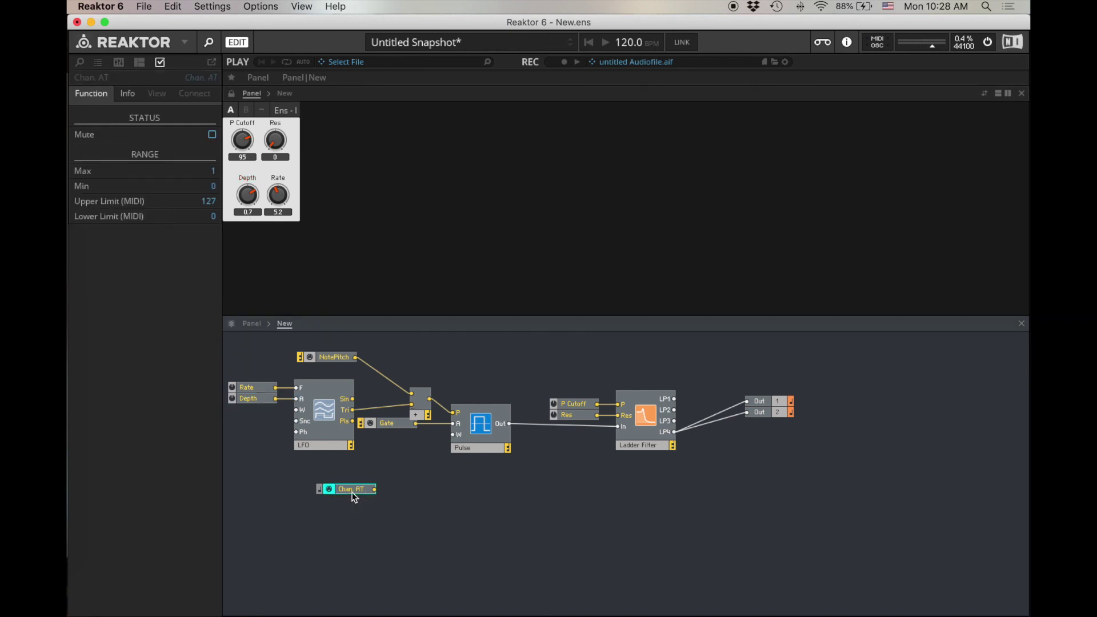
left_click_drag(354, 489, 245, 430)
left_click(269, 400)
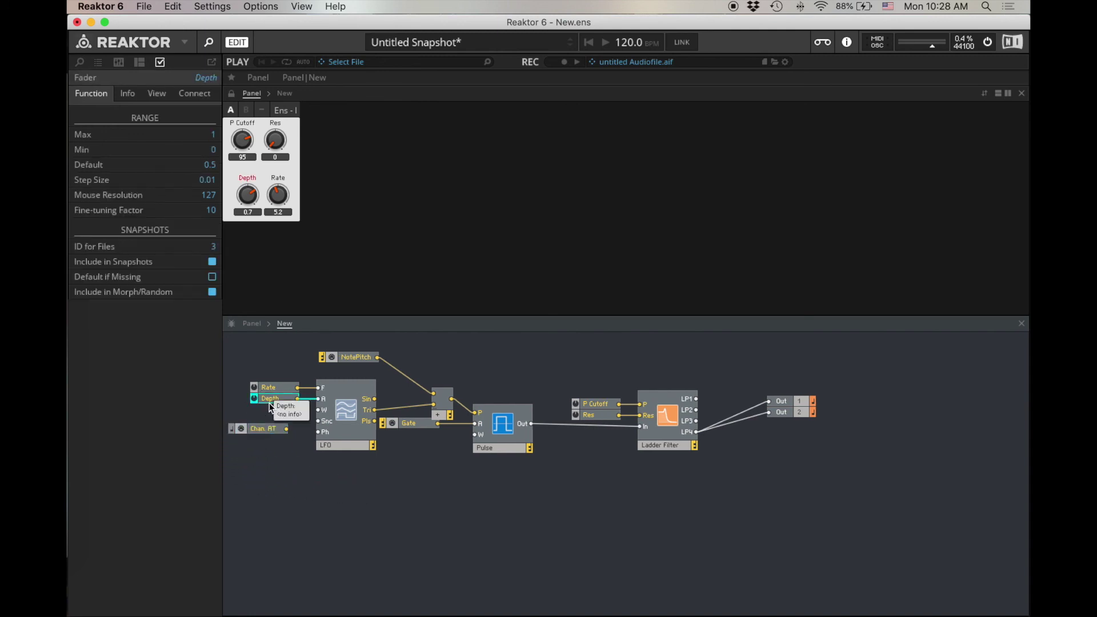
key("Delete")
left_click_drag(286, 429, 318, 399)
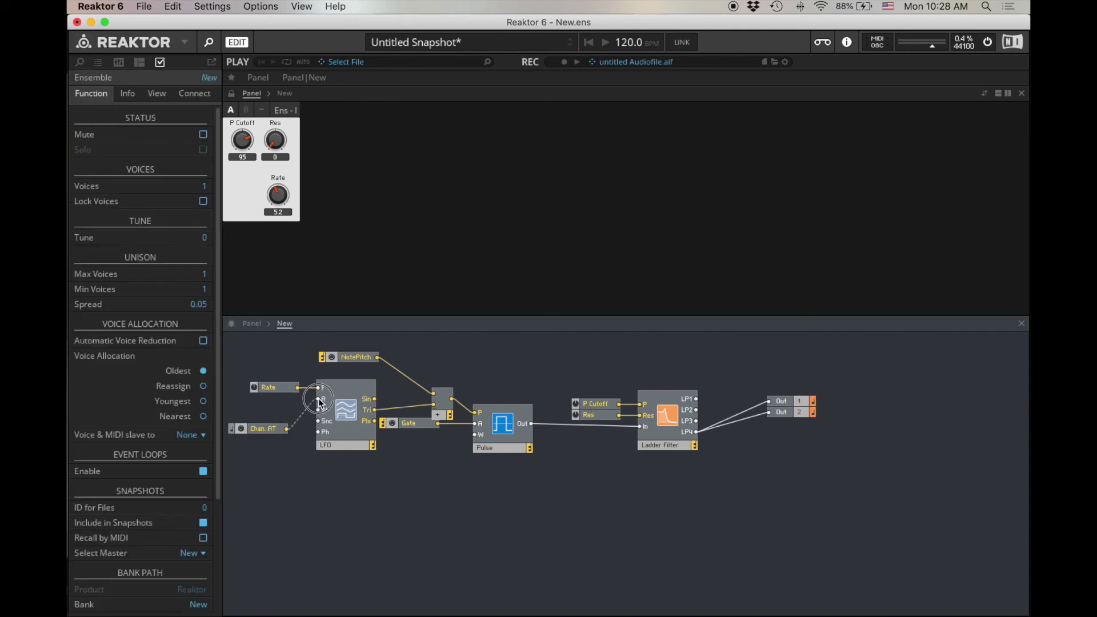
left_click_drag(264, 433, 276, 403)
left_click(308, 480)
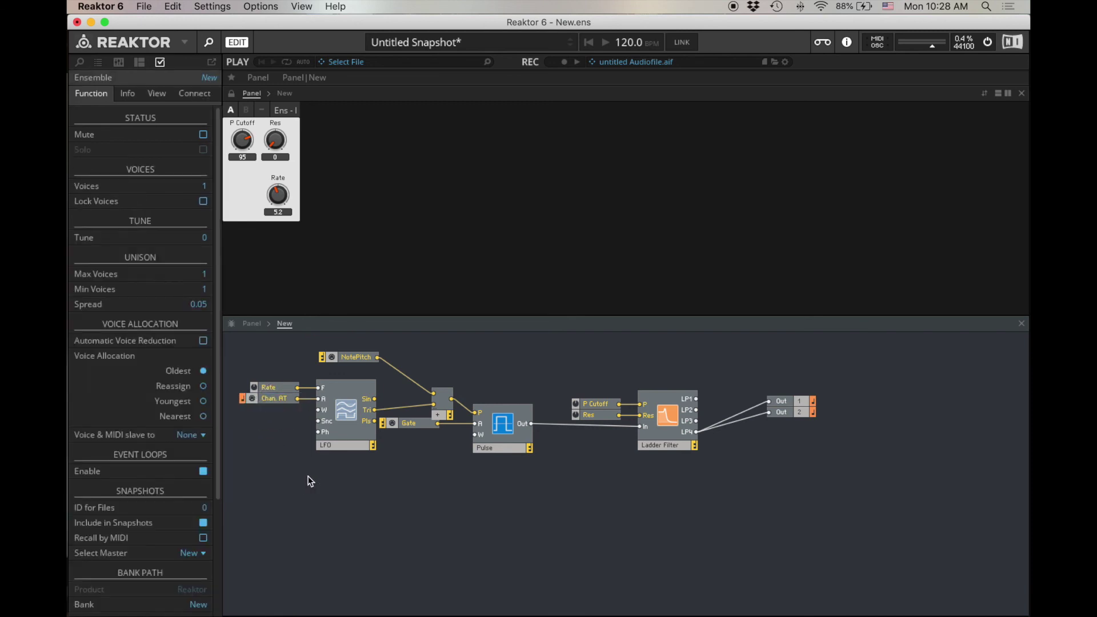